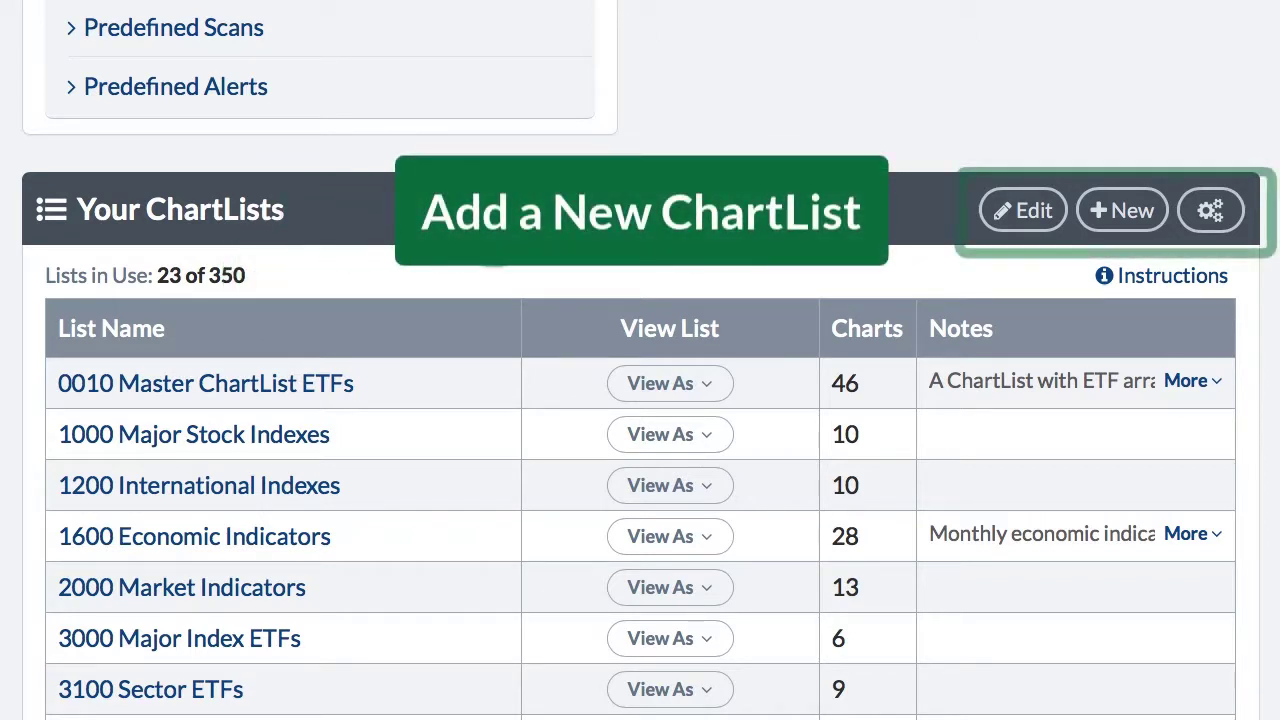
- Create a new ChartList named "4000 Stocks S&P 100"
click(1110, 215)
click(467, 313)
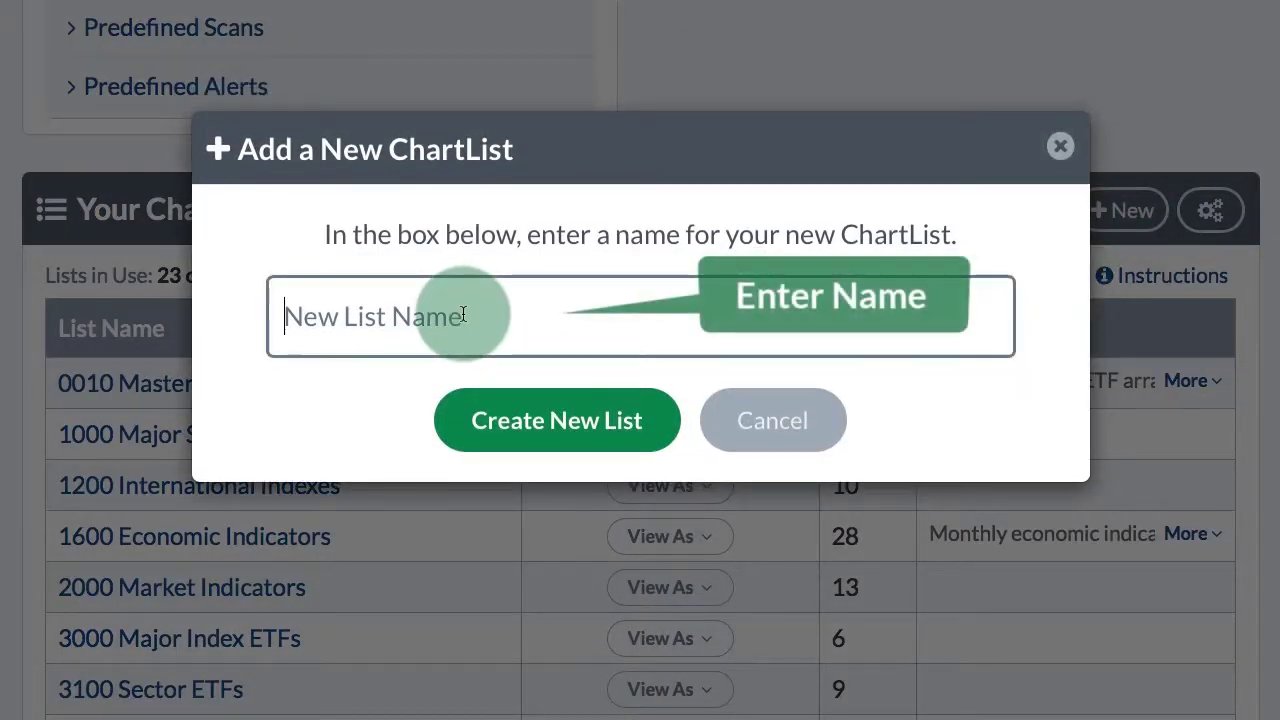
text(4000 Stocks S&P 100)
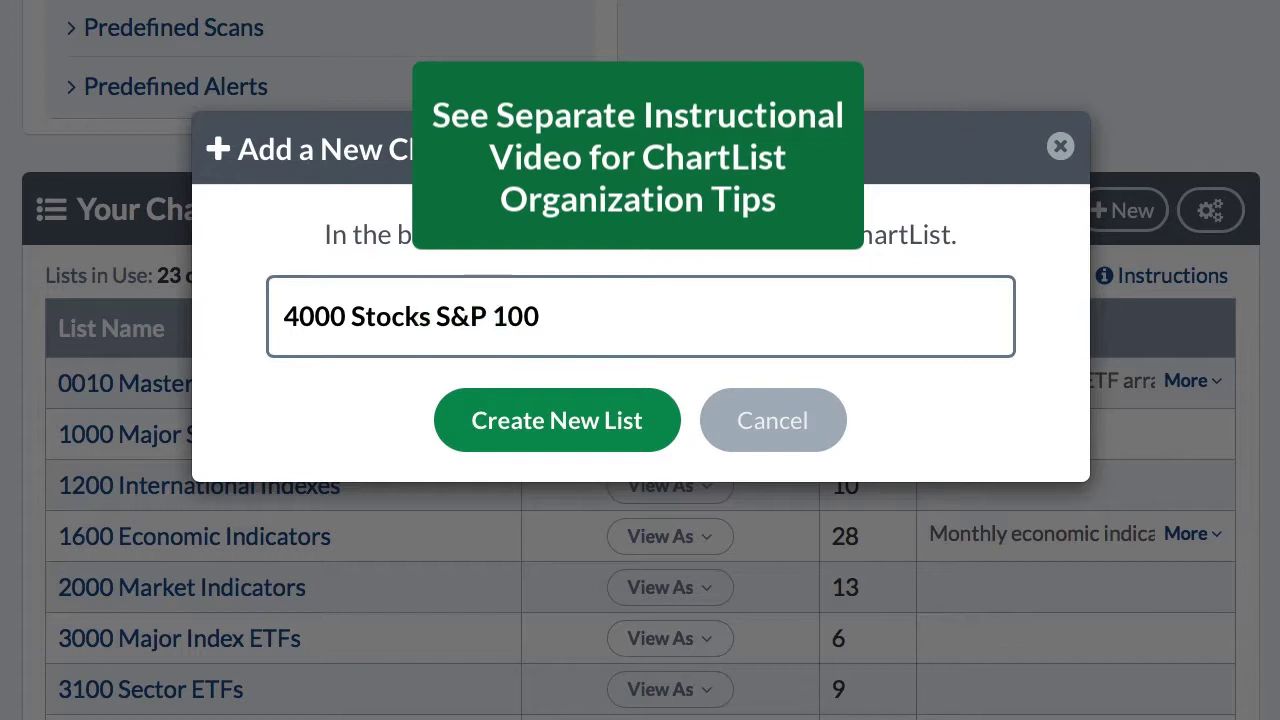
click(555, 421)
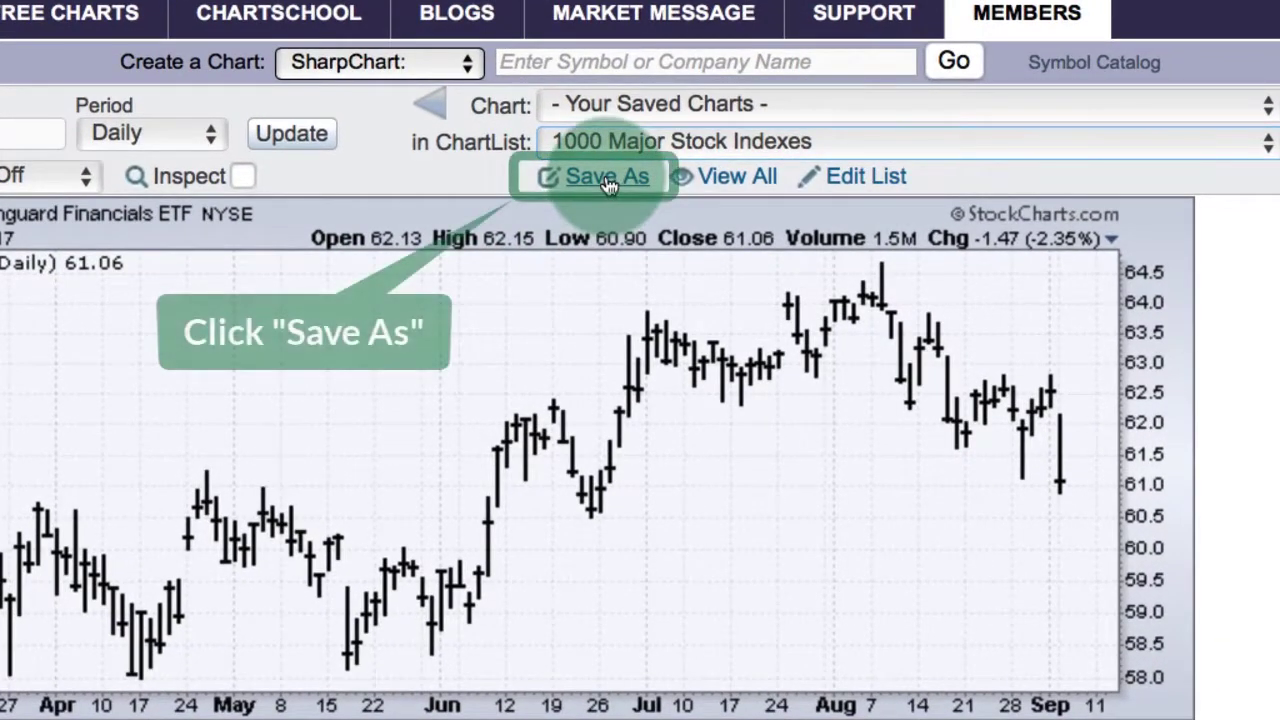
- Save the VFH chart as a new chart named "3500 FI Finance Sector ETF(Vanguard)" in the 3500 Industry Group ETFs ChartList
click(607, 181)
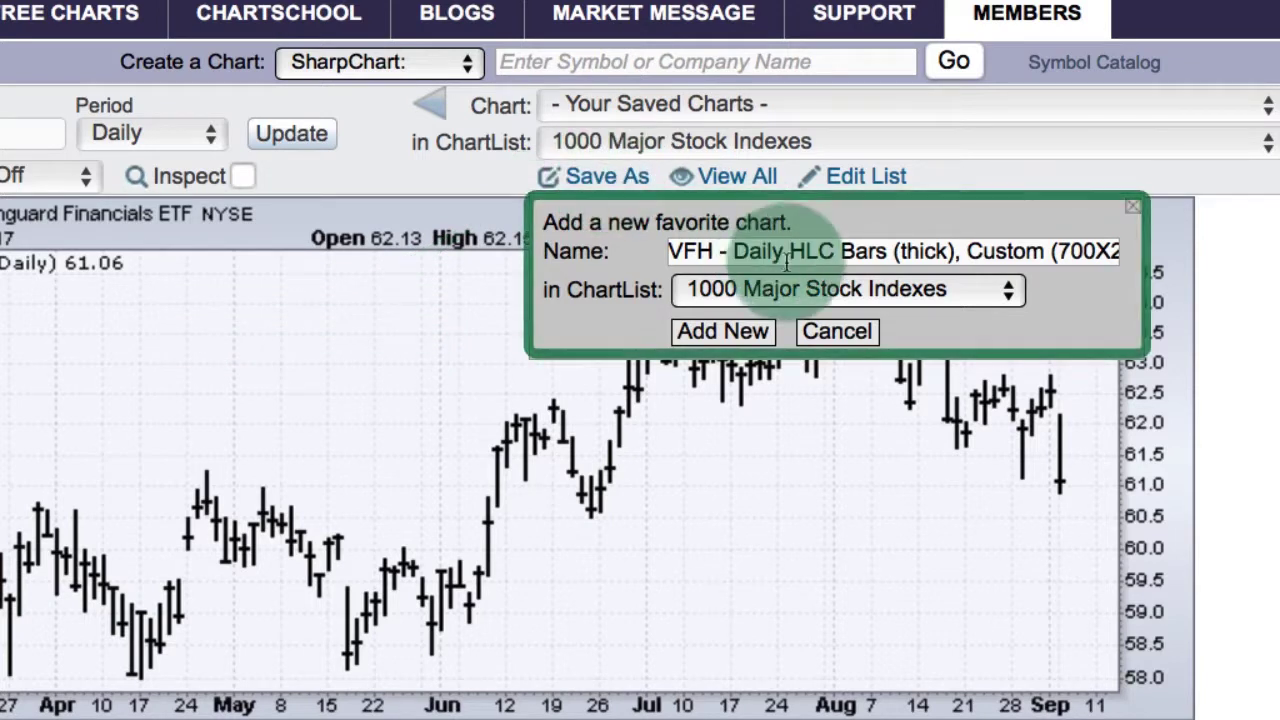
click(785, 298)
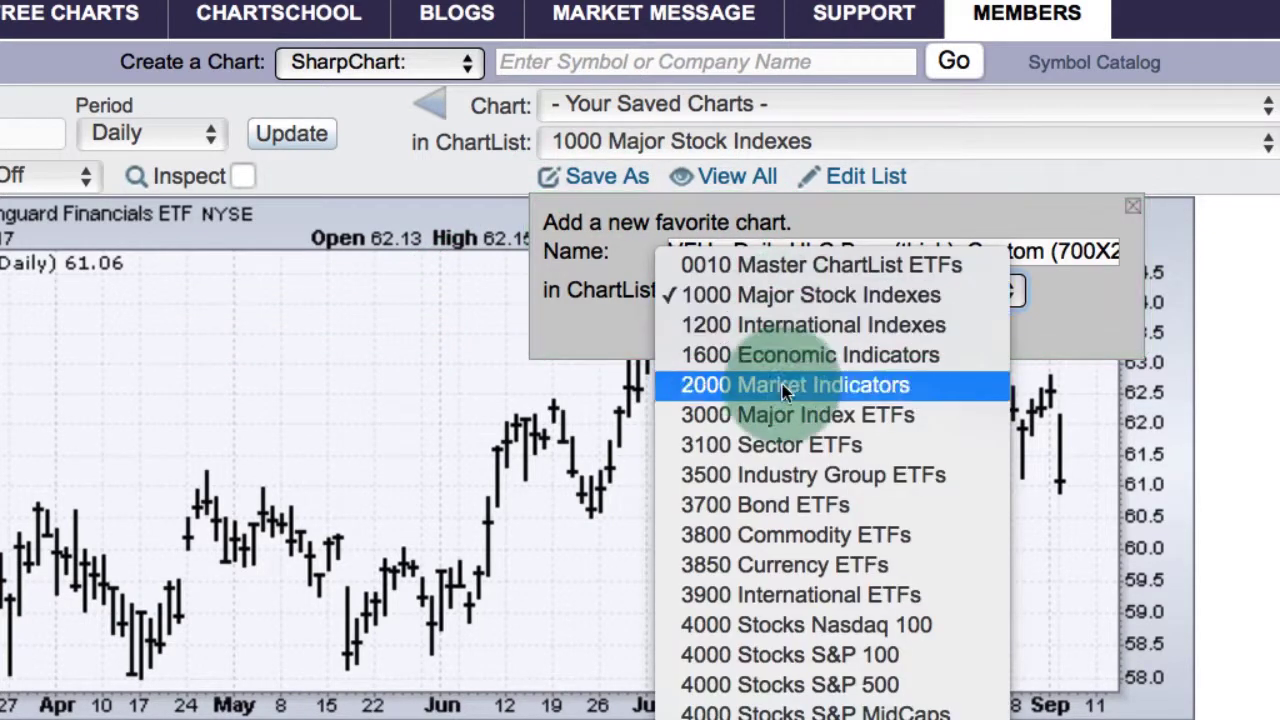
click(773, 479)
click(776, 250)
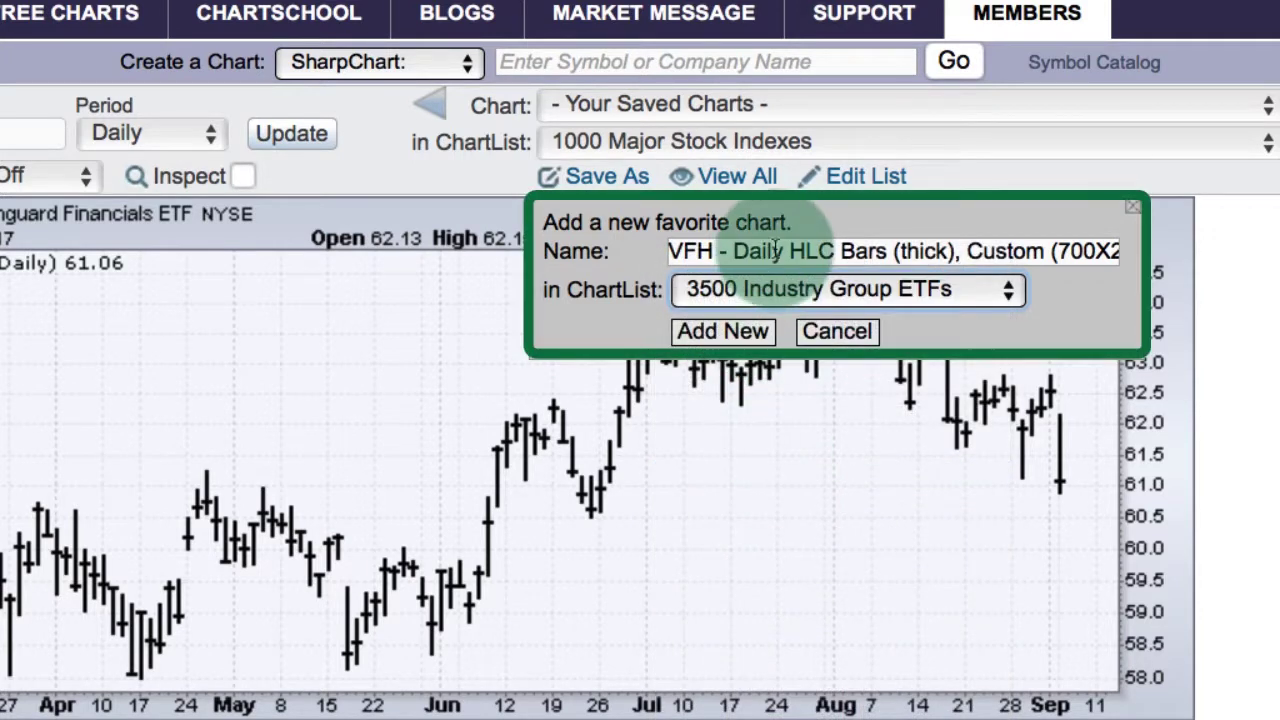
triple_click(776, 250)
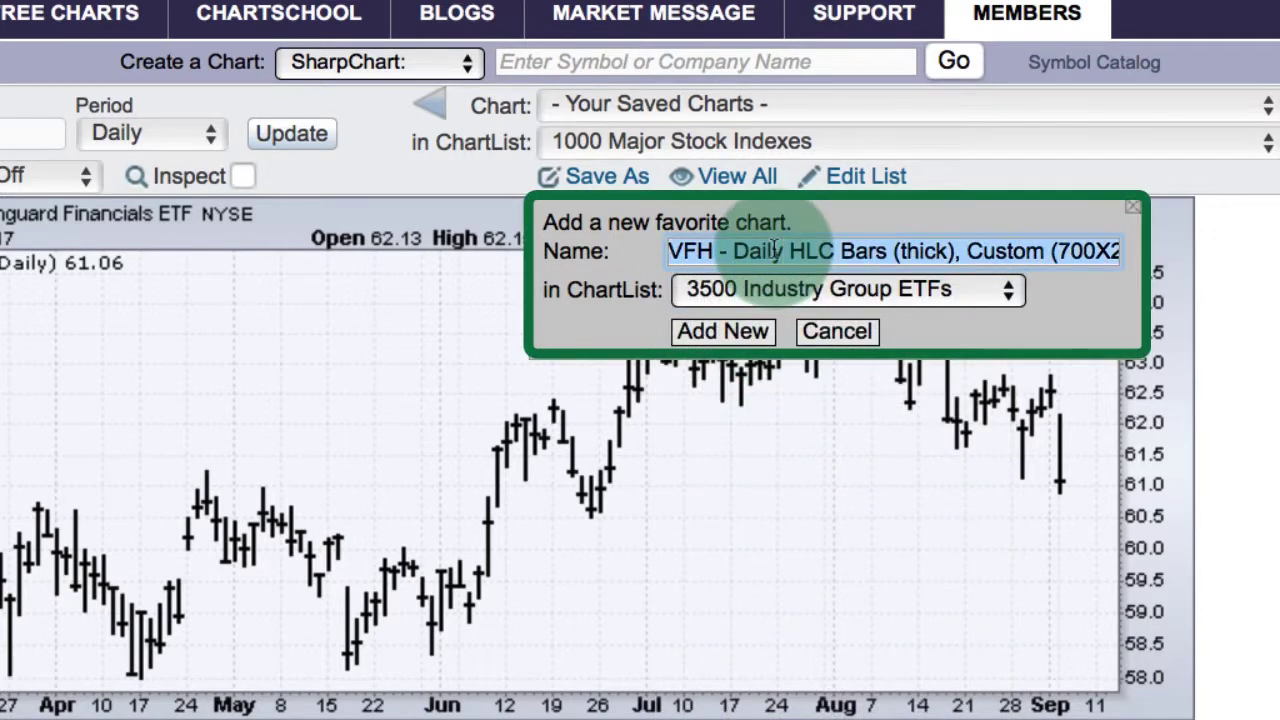
key(BackSpace)
text(3500 FI Finance Sector ETF(Vanguard))
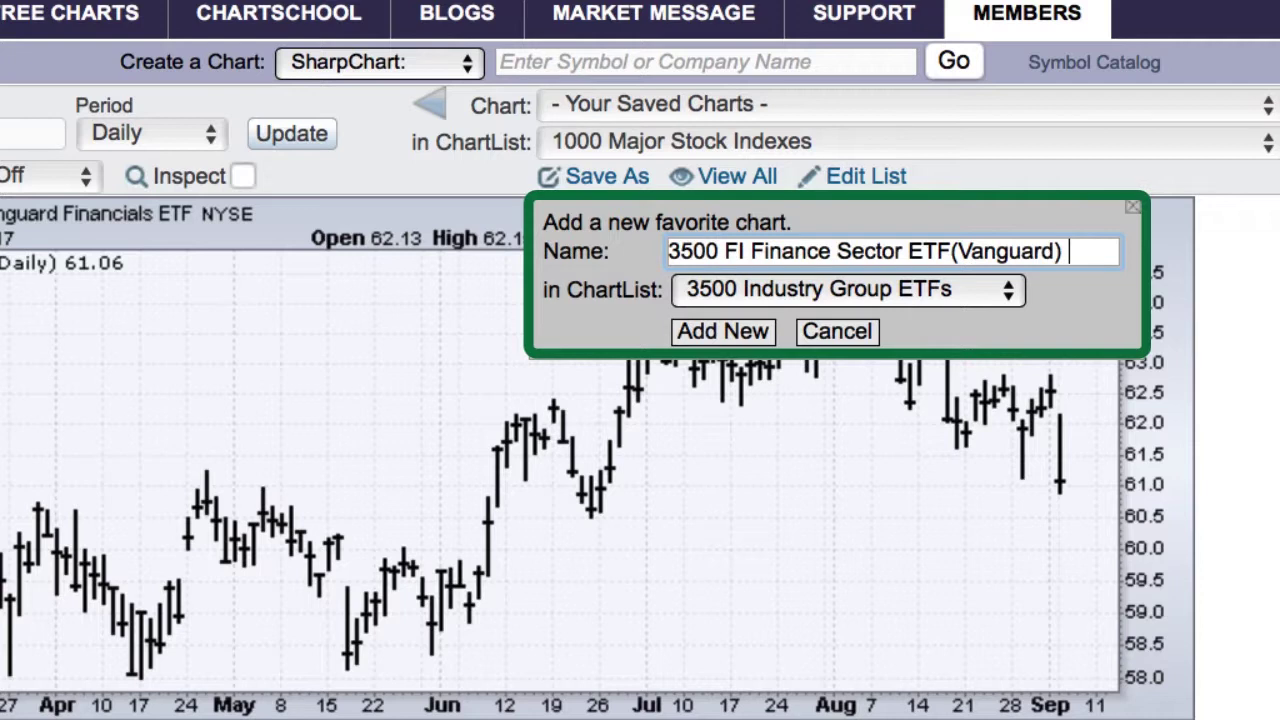
click(775, 249)
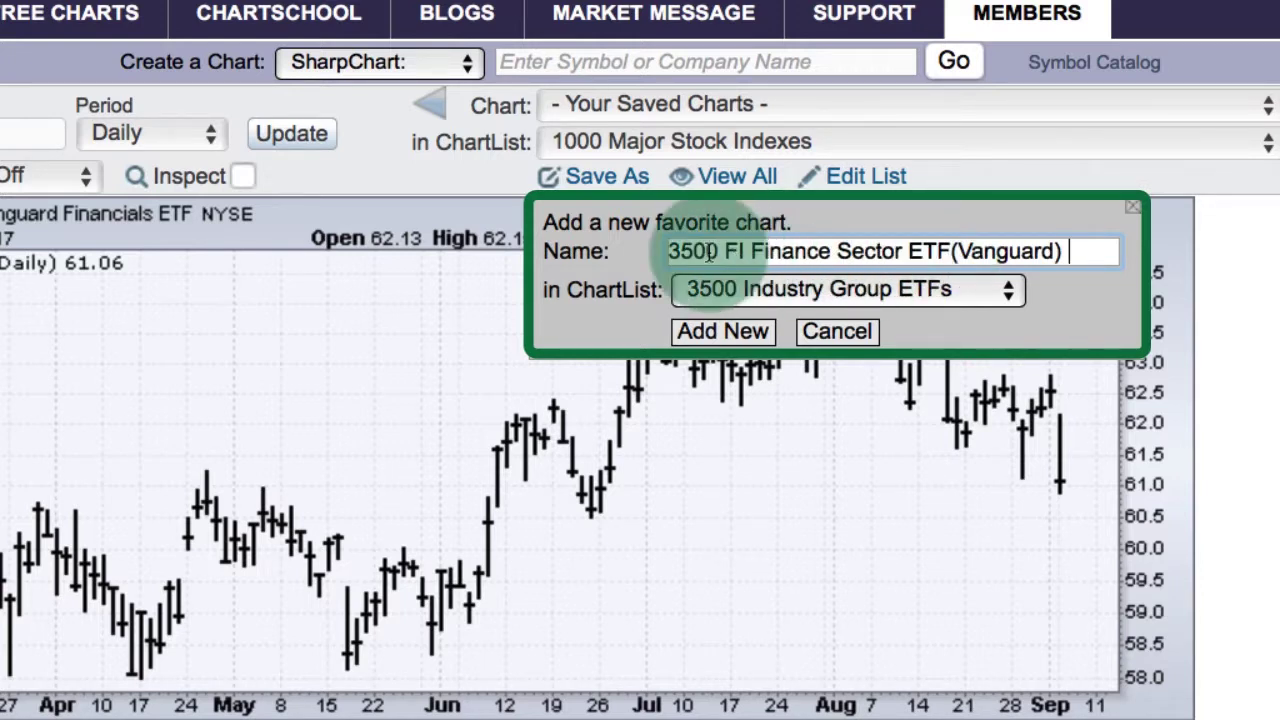
click(742, 335)
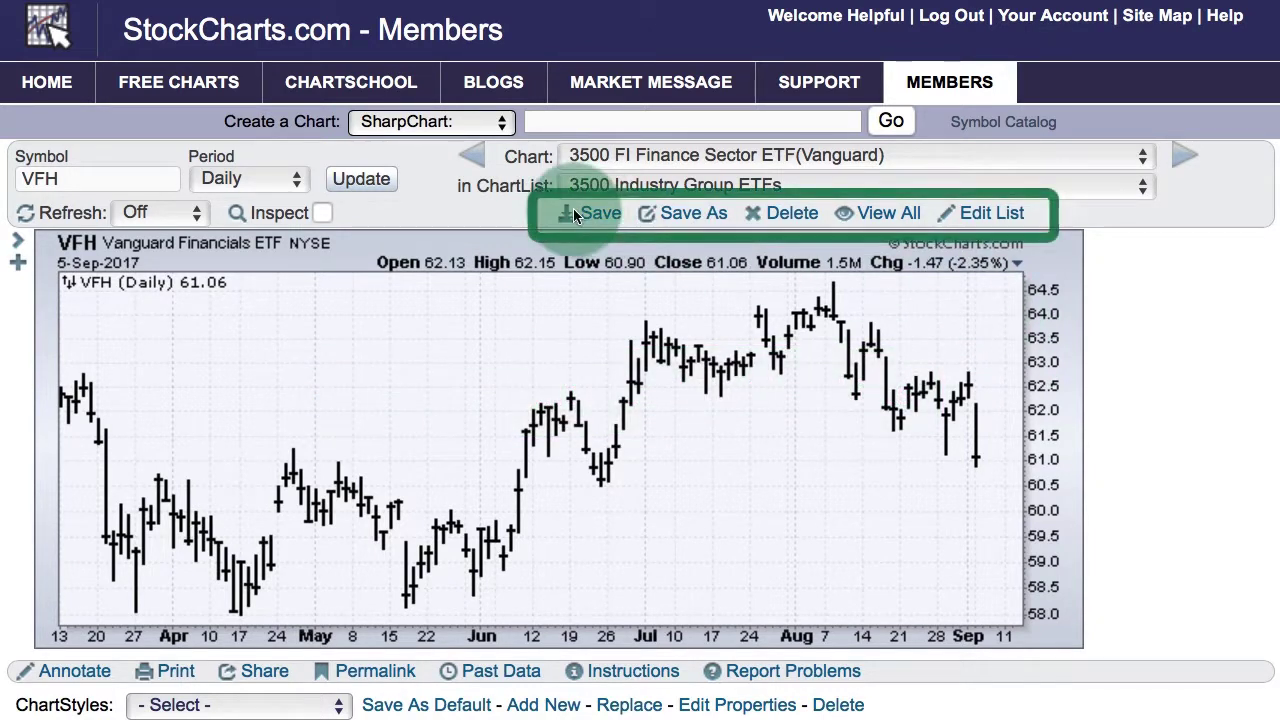
- Open the 3500 Industry Group ETFs ChartList for editing and look through its list selection and viewing options
click(985, 214)
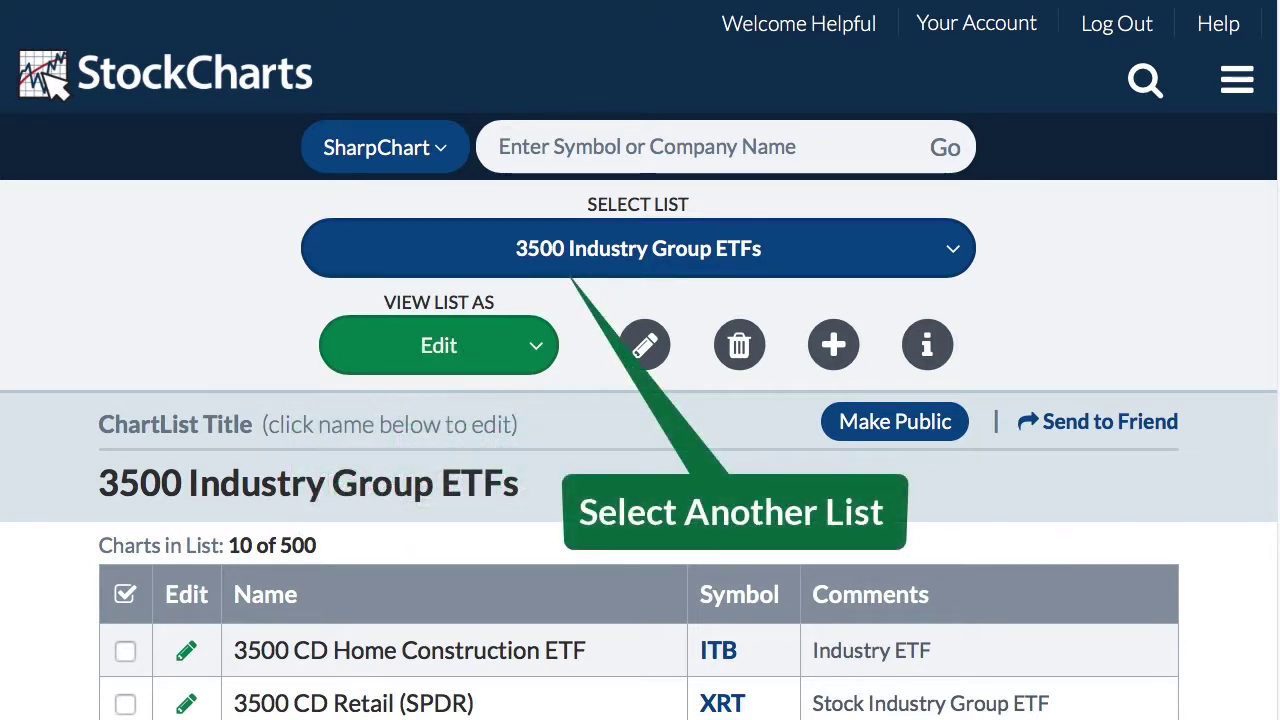
click(641, 257)
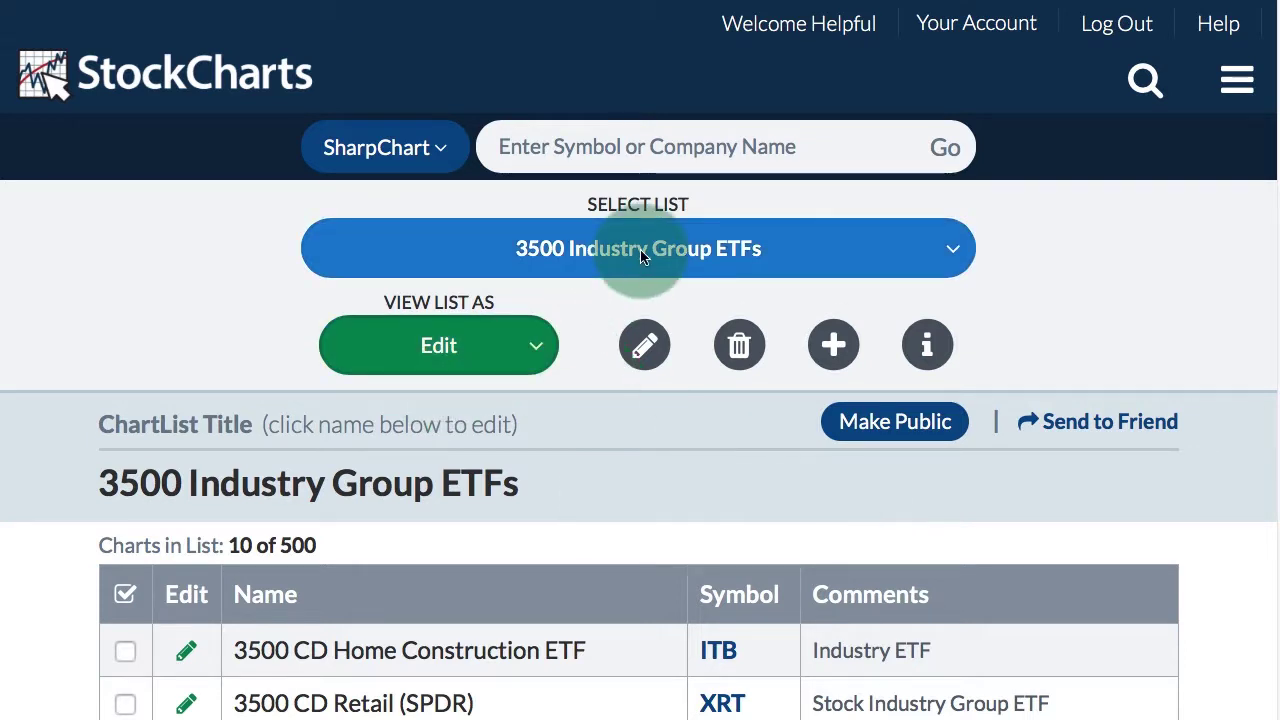
click(641, 257)
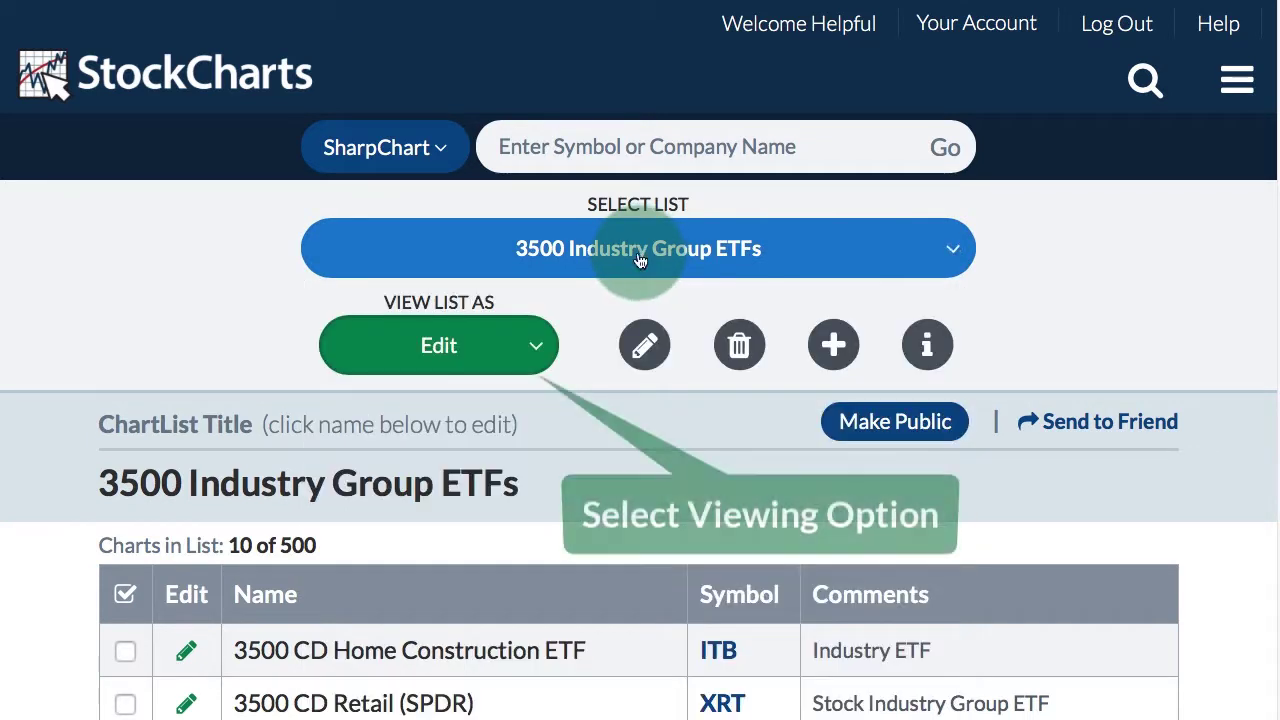
click(487, 350)
click(486, 351)
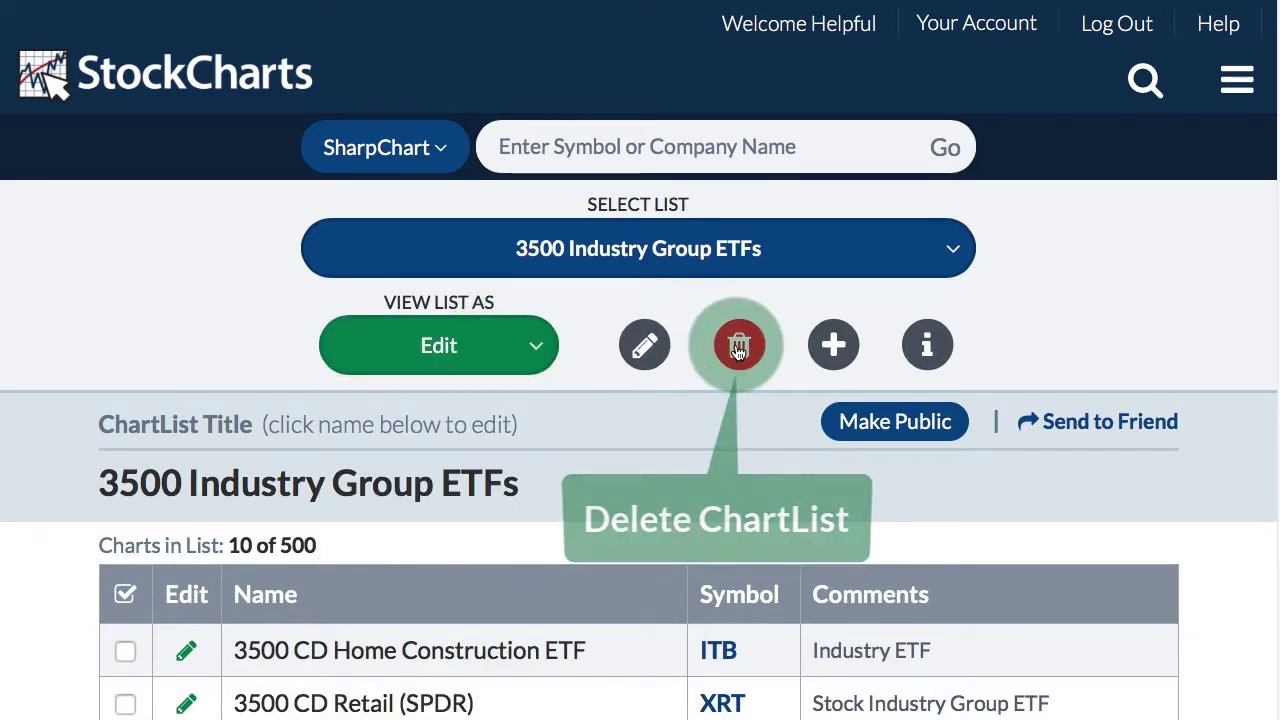
- Create another ChartList named "4000 Stocks Dow 30" from the list editing page
click(832, 344)
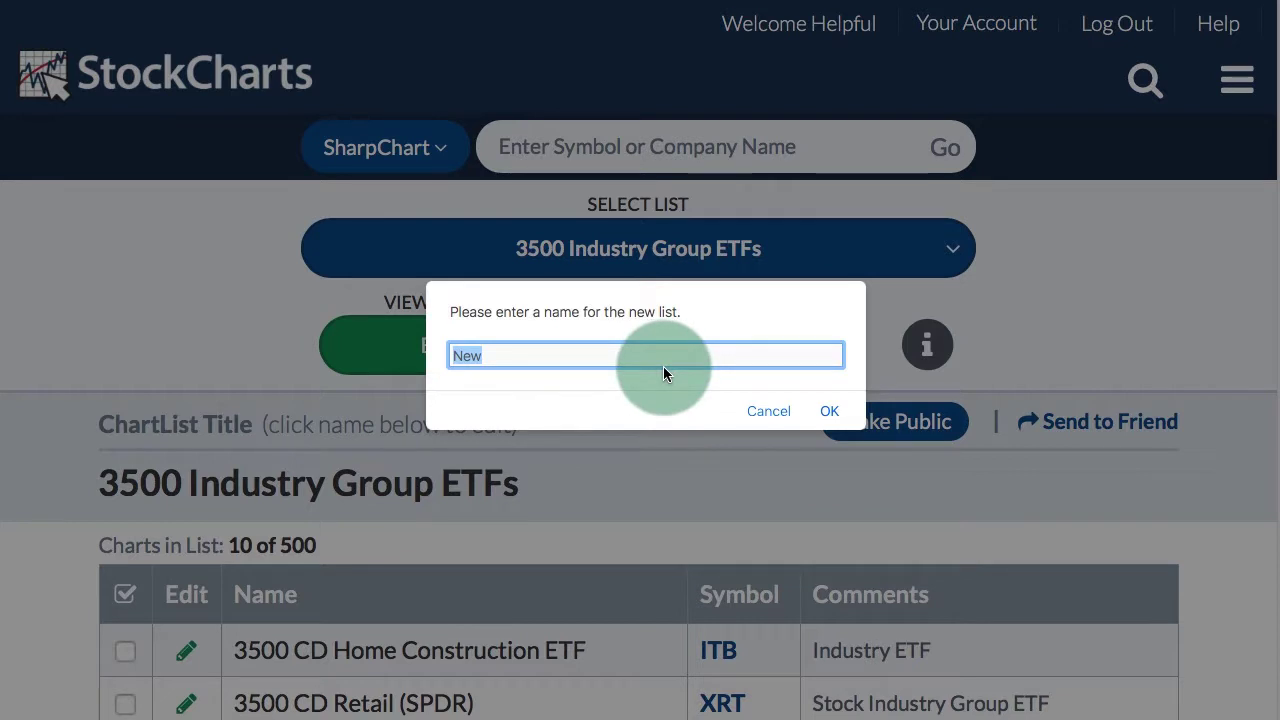
text(4000 Stocks (Dow 30))
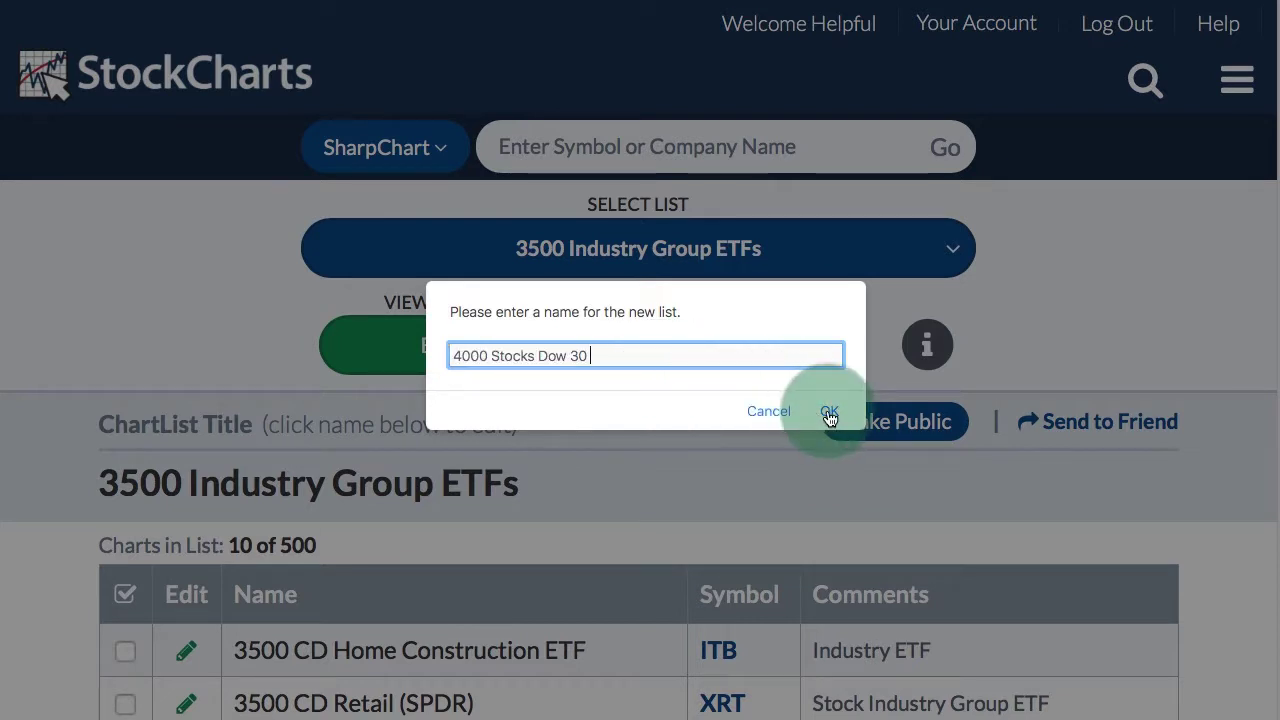
click(829, 411)
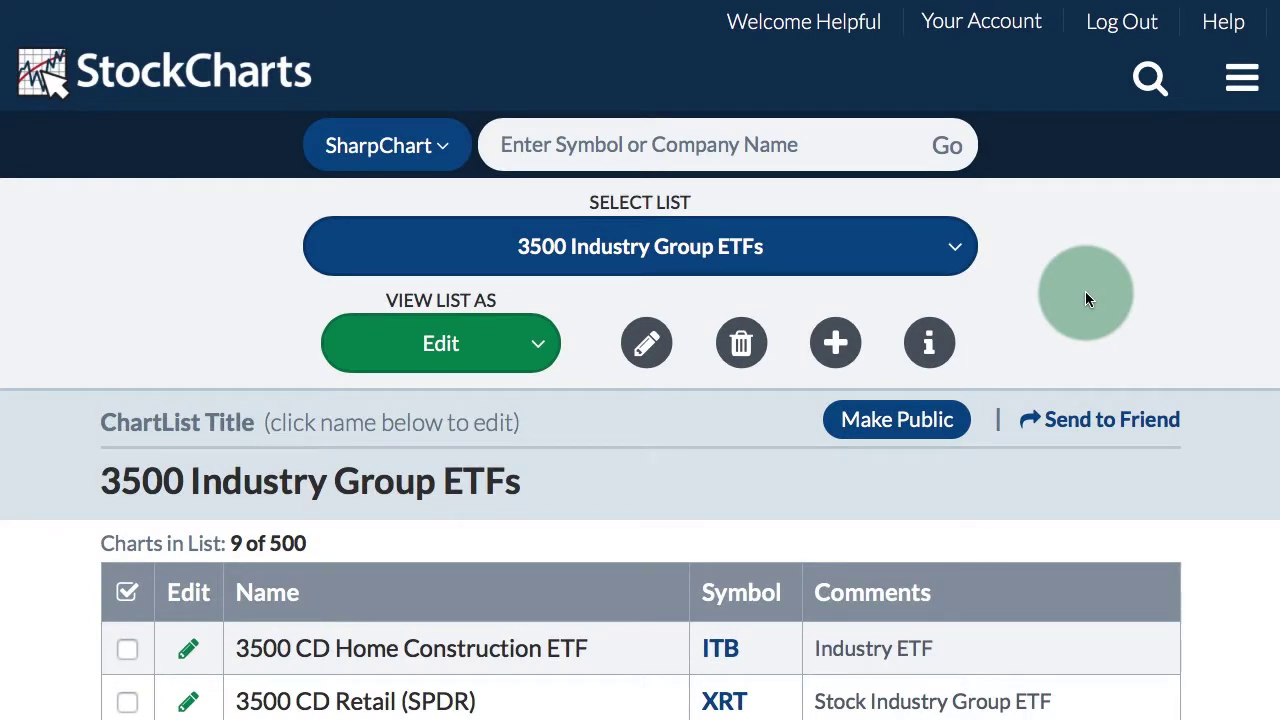
- Add a single GDX chart named "3500 MA Gold Miners ETF (Van Eck)" with the comment "GOLD" to the 3500 Industry Group ETFs list
scroll(1090, 293, down, 5)
scroll(1090, 293, down, 4)
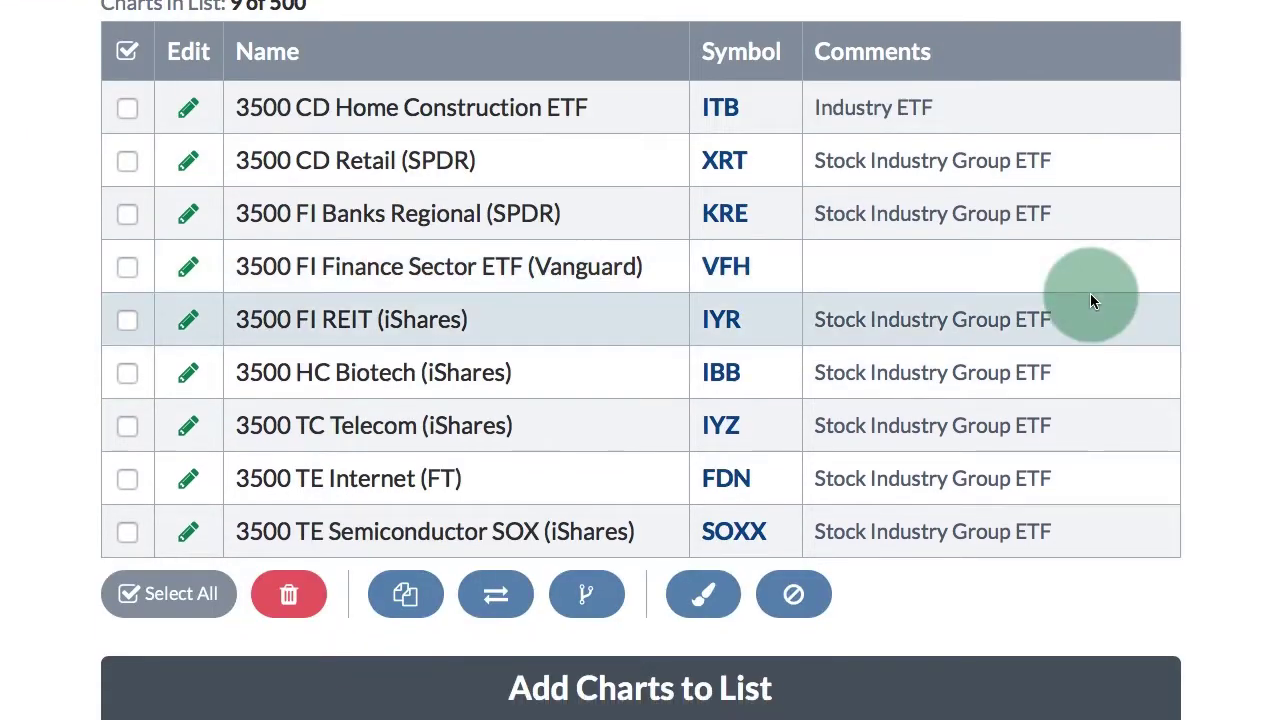
scroll(1090, 293, down, 3)
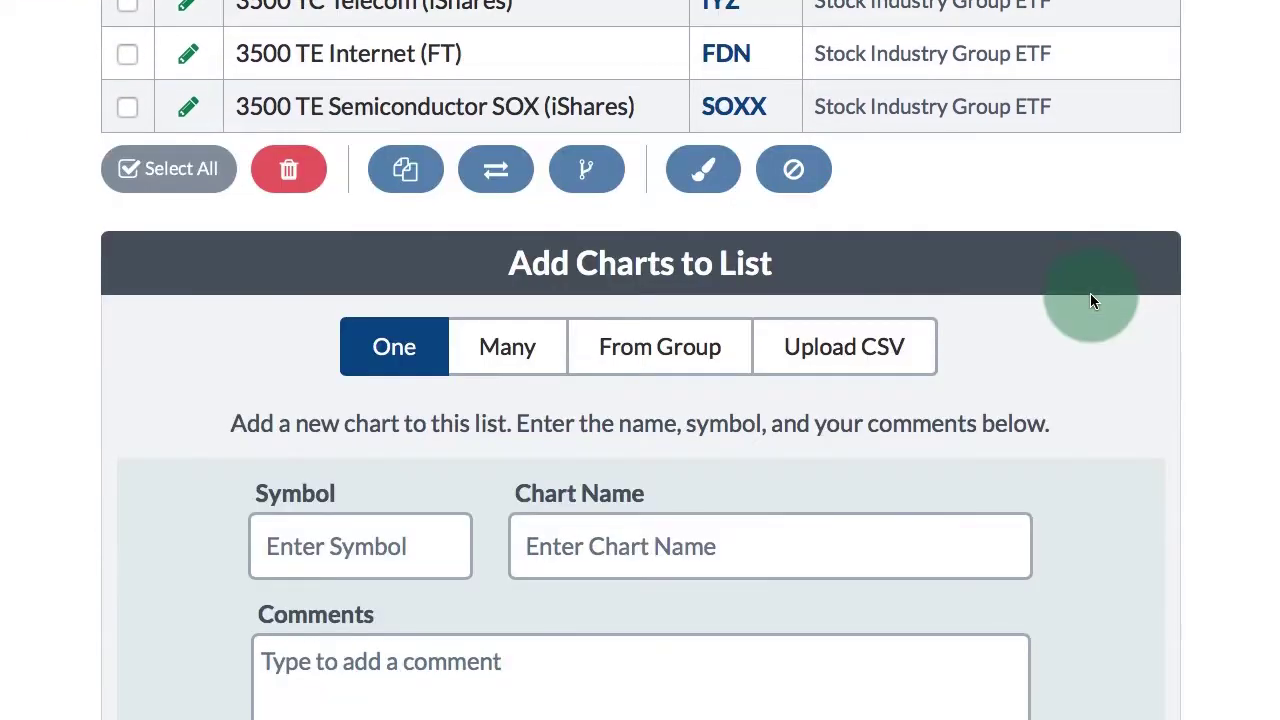
scroll(1090, 293, down, 1)
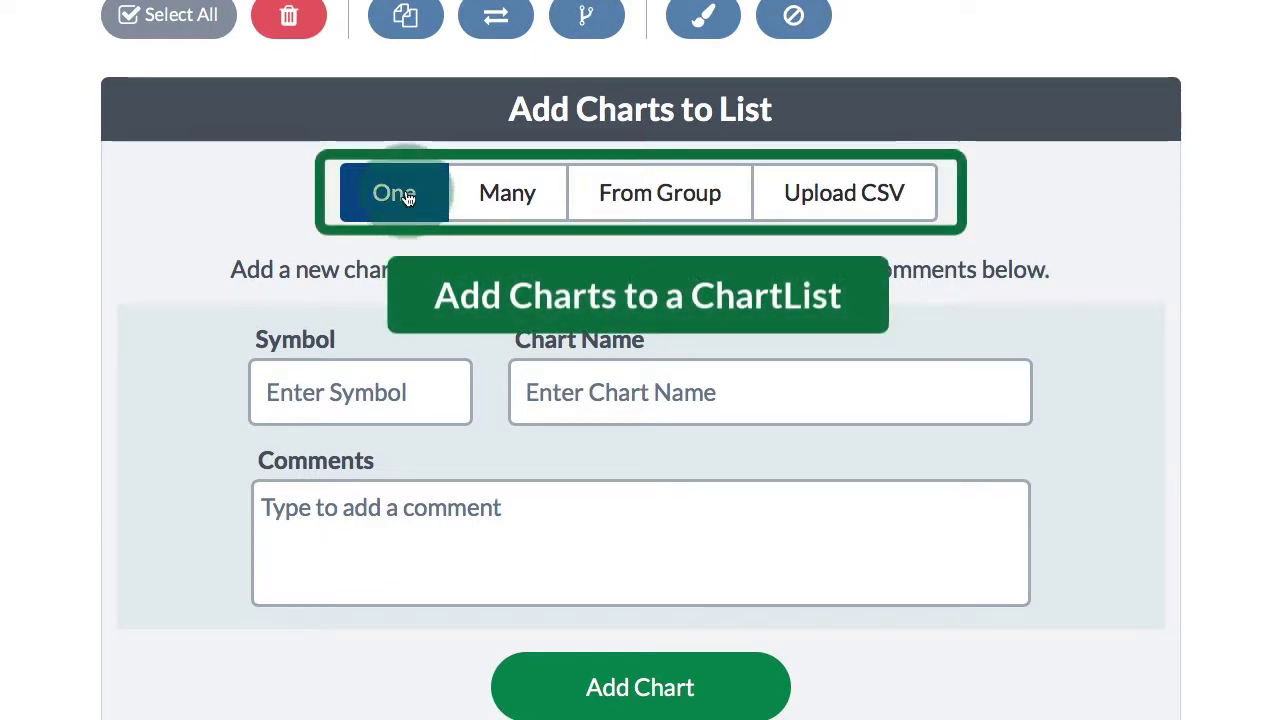
click(343, 390)
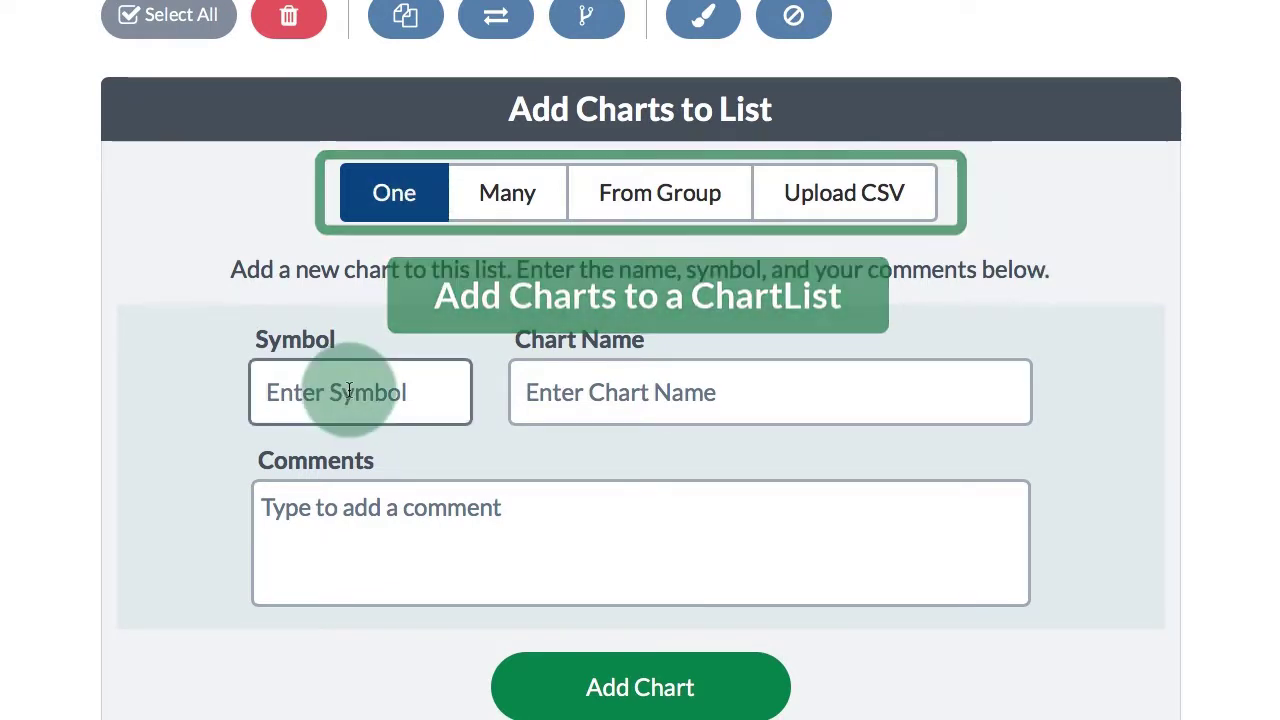
text(GDX)
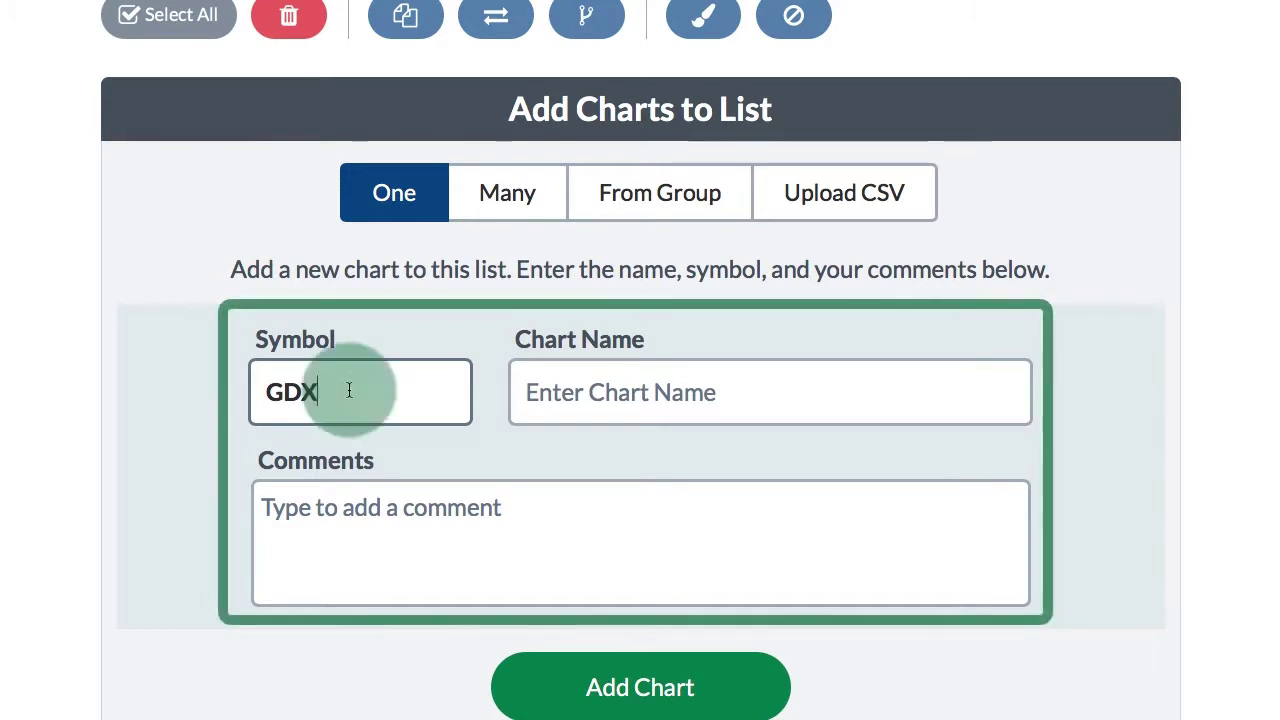
click(553, 396)
text(3500 MA Gold Miners ETF (Van Eck))
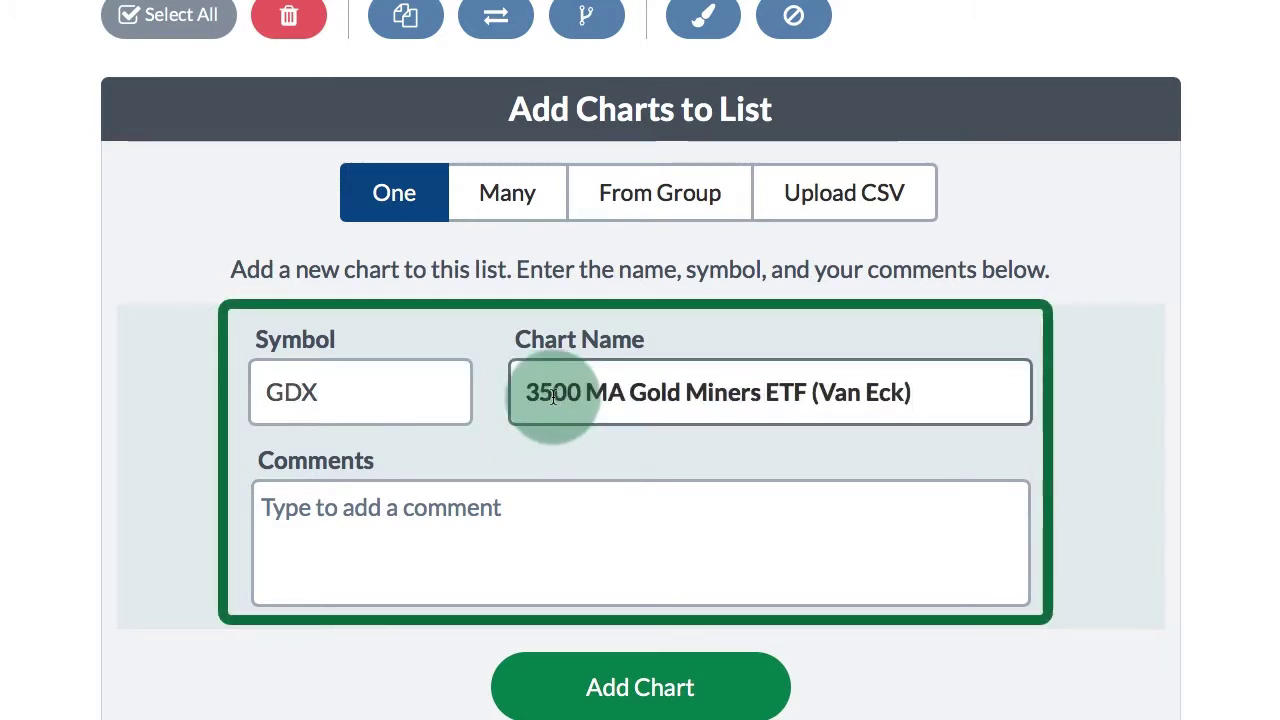
click(464, 506)
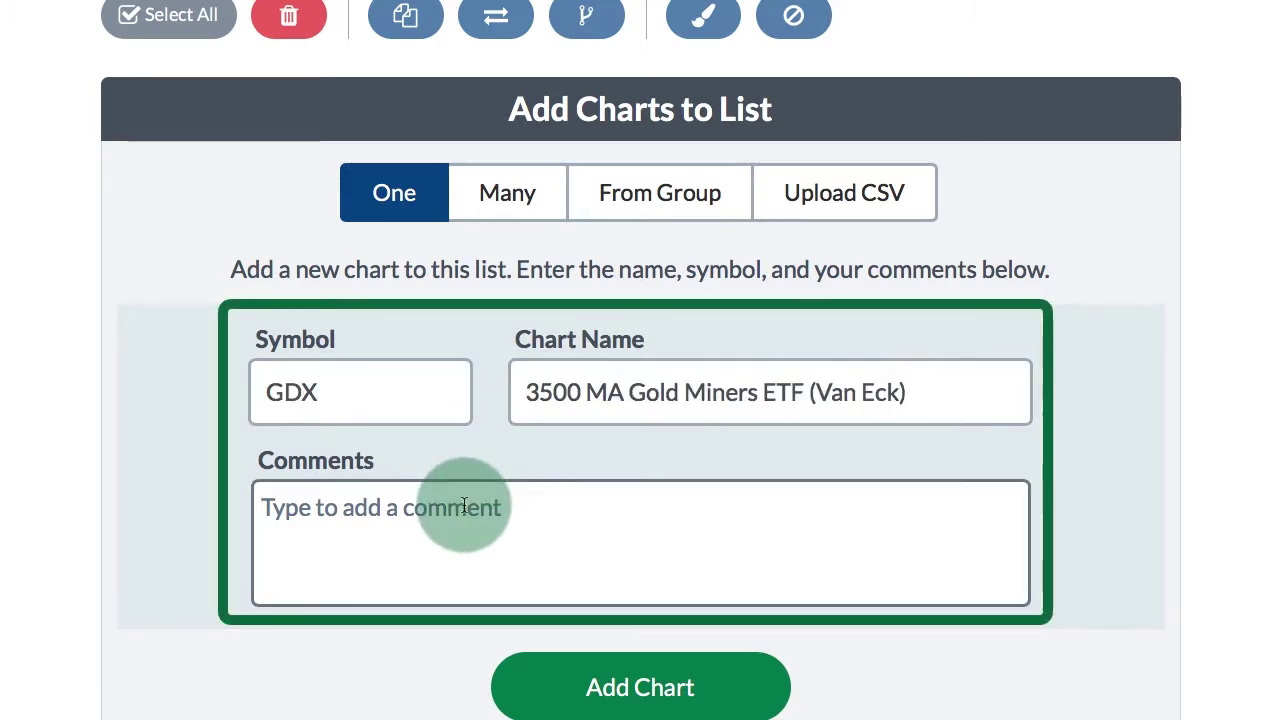
text(GOLD)
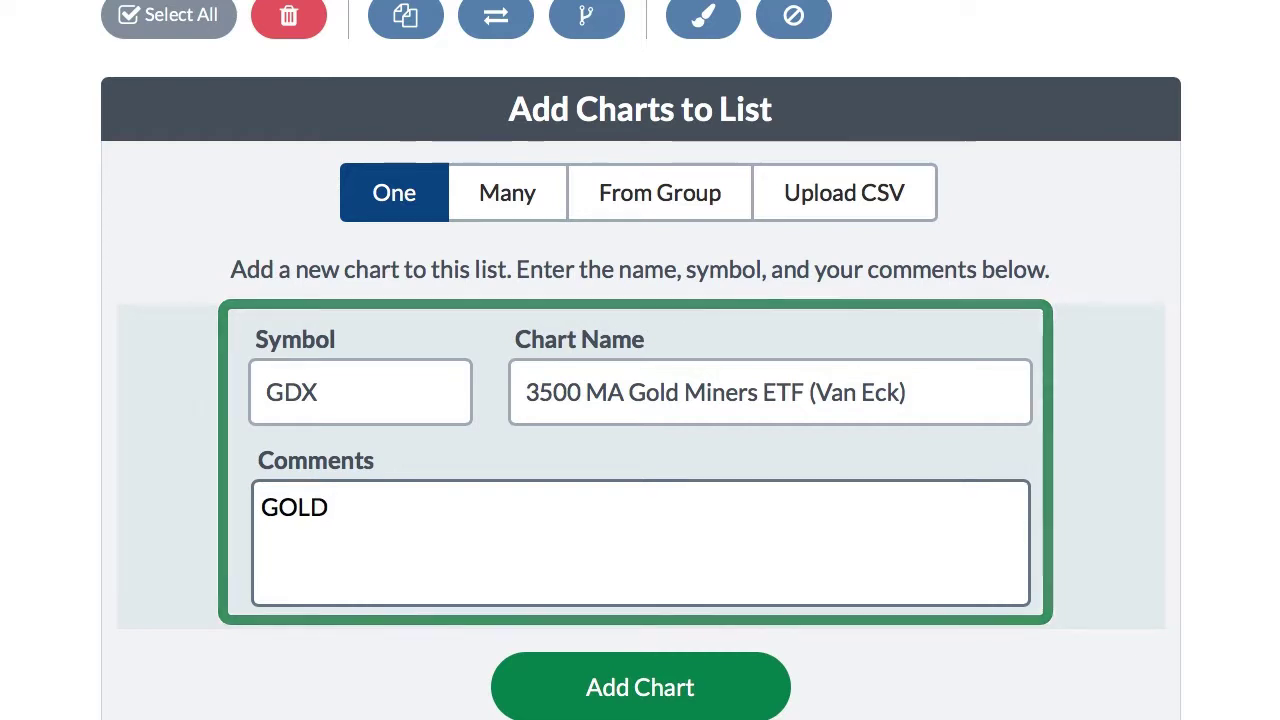
click(705, 688)
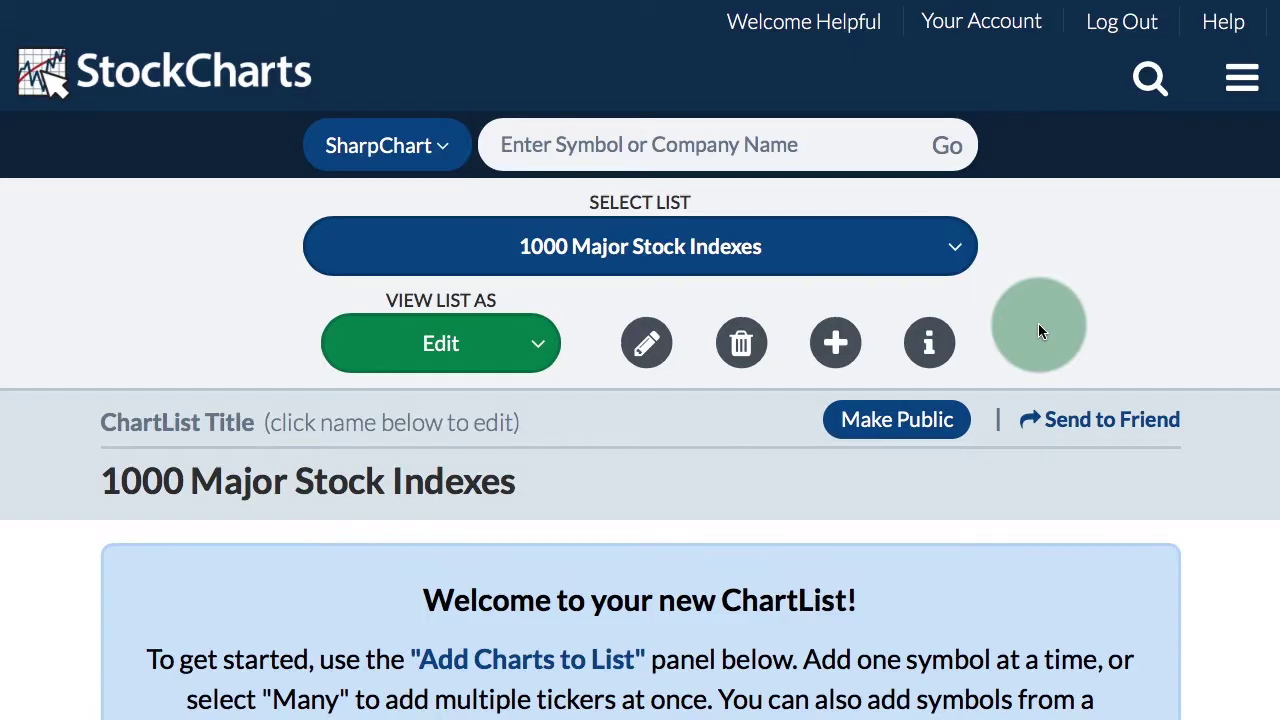
- Add the symbols $COMPQ,$INDU,$MID,$NDX,$NYA,$RUT,$SML,$SPX together to the 1000 Major Stock Indexes ChartList
scroll(1038, 323, down, 6)
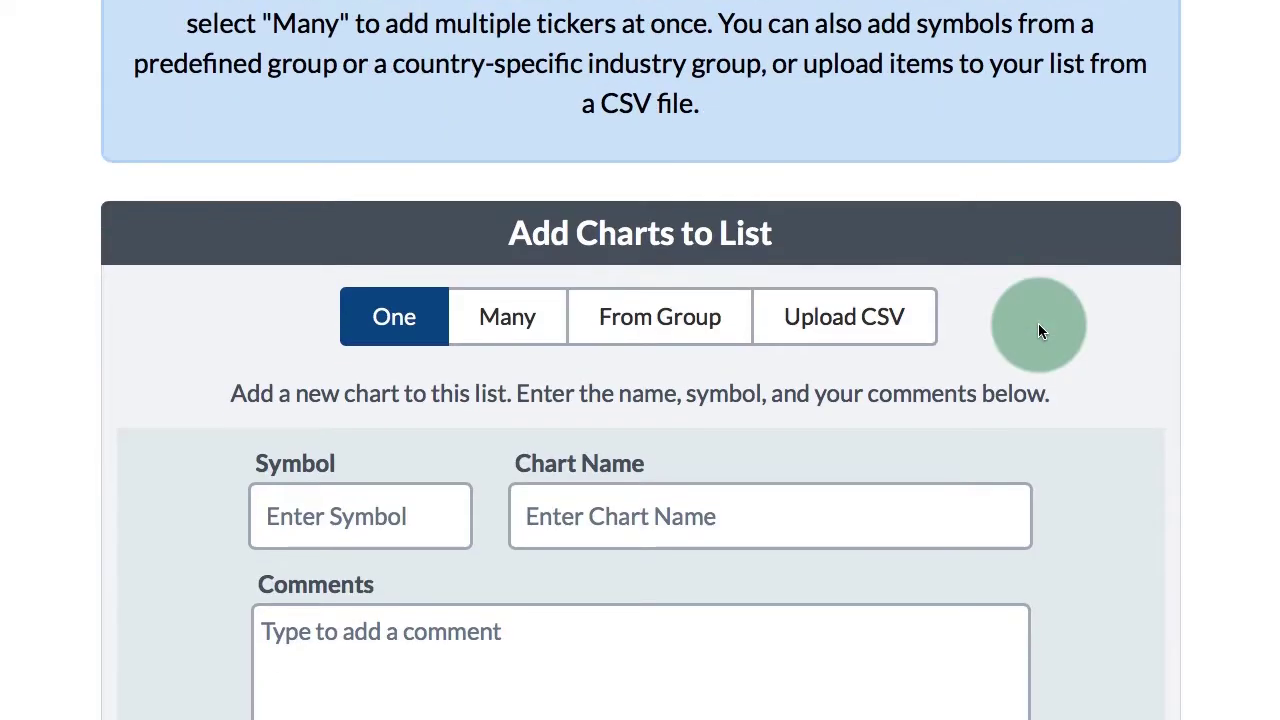
scroll(1038, 323, down, 2)
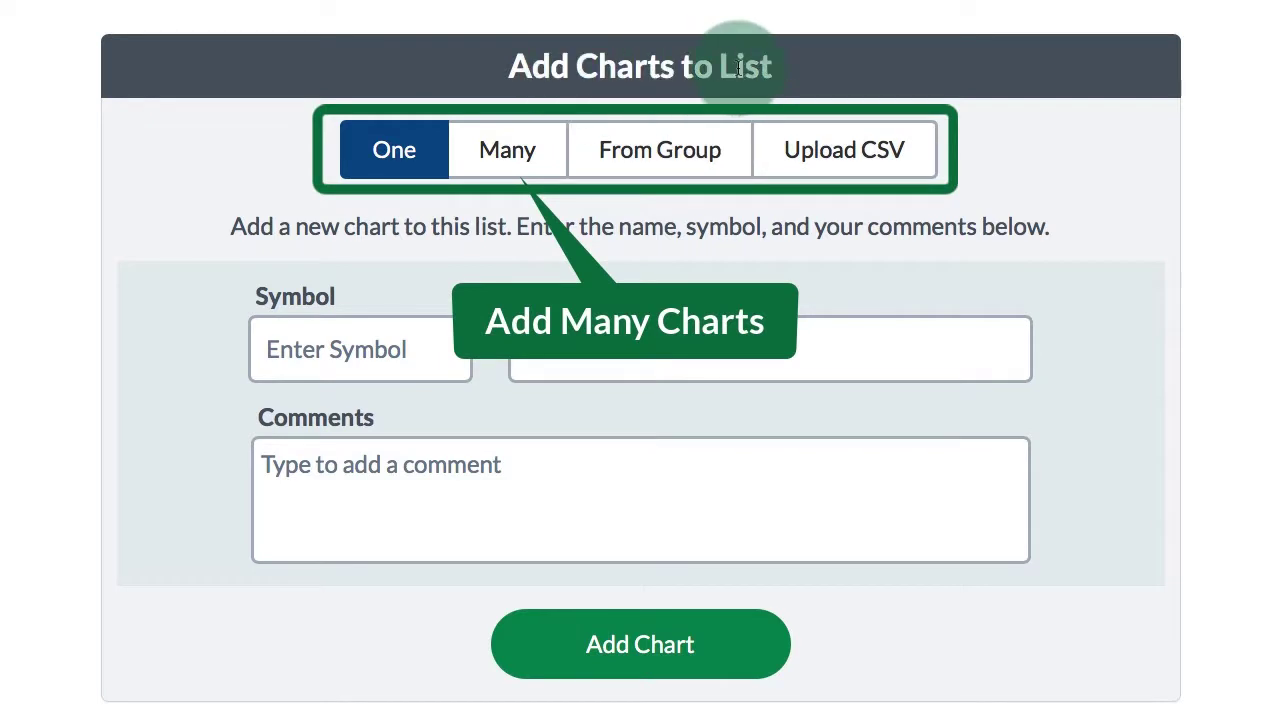
click(505, 155)
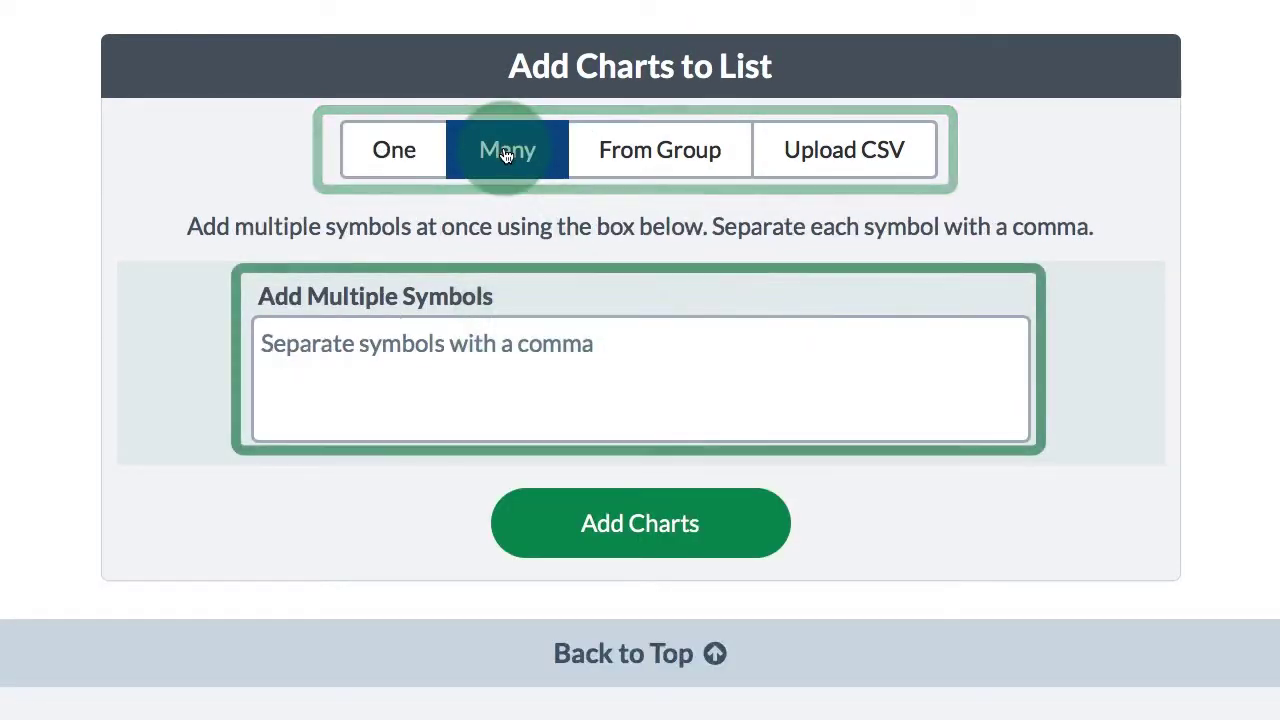
click(377, 345)
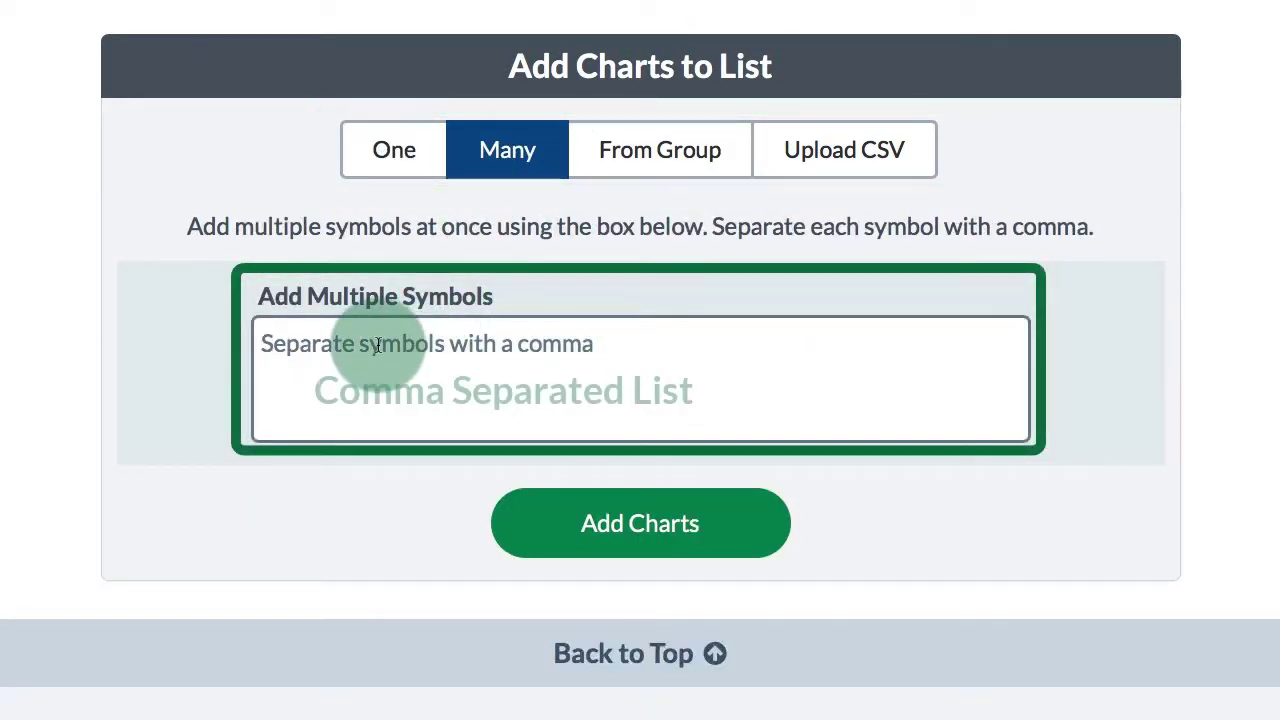
text($COMPQ,$INDU,$MID,$NDX,$NYA,$RUT,$SML,$SPX)
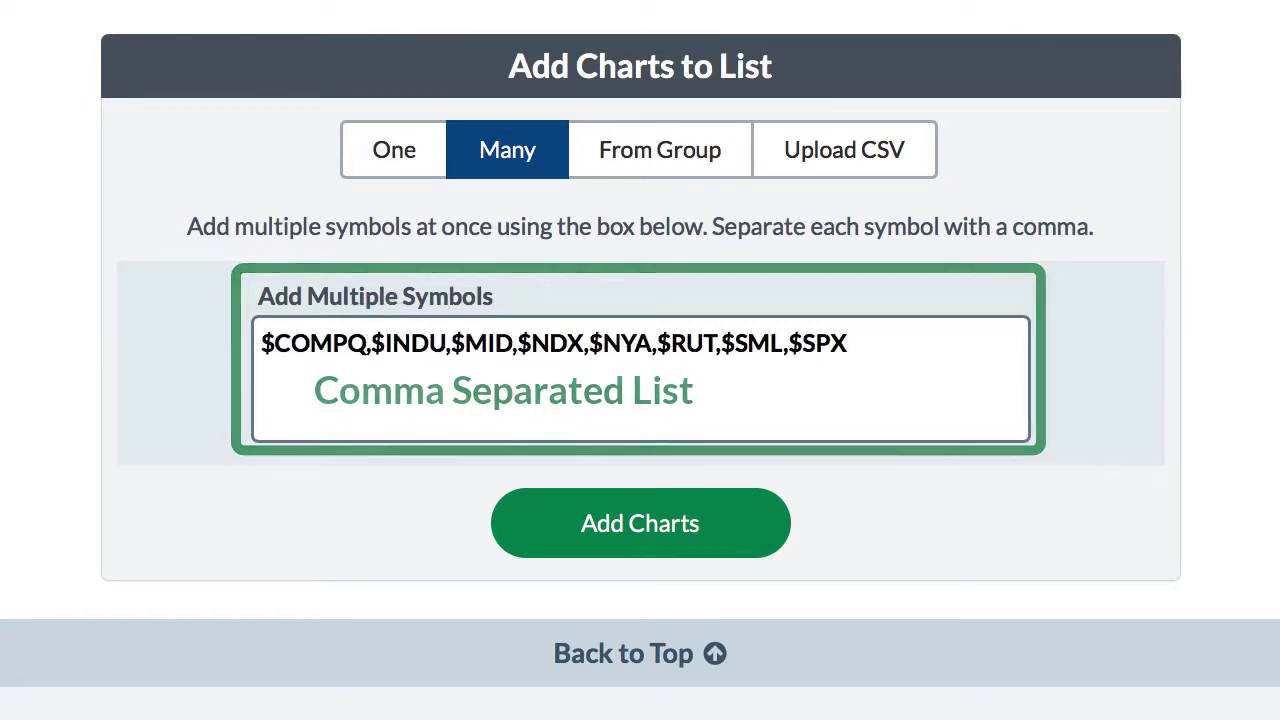
click(573, 556)
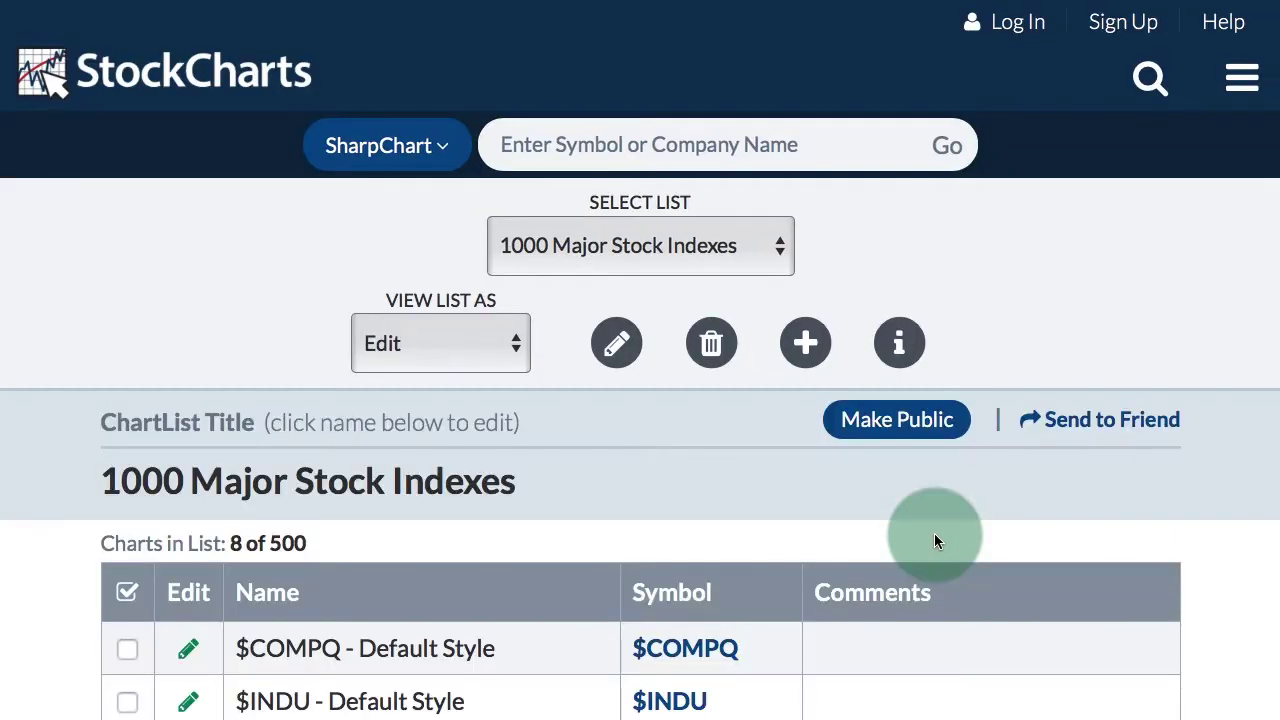
scroll(932, 541, down, 2)
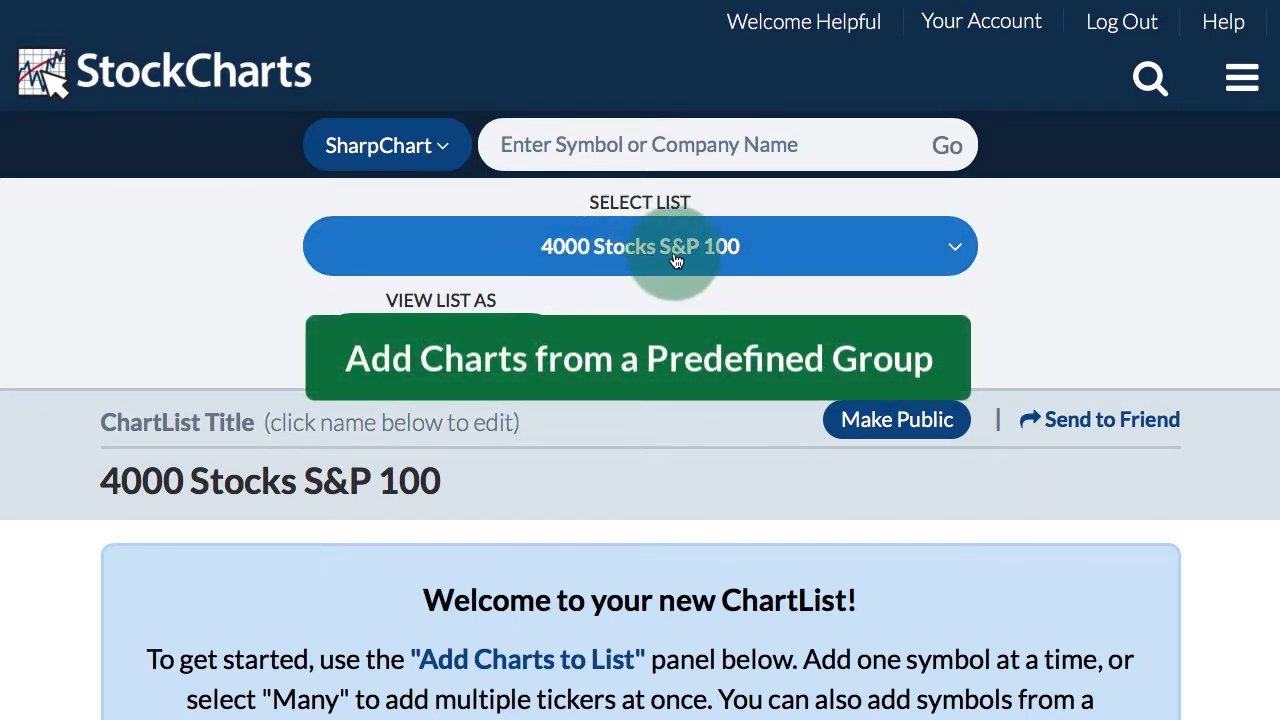
- Add all charts from the predefined S&P 100 group to the 4000 Stocks S&P 100 ChartList
scroll(778, 499, down, 5)
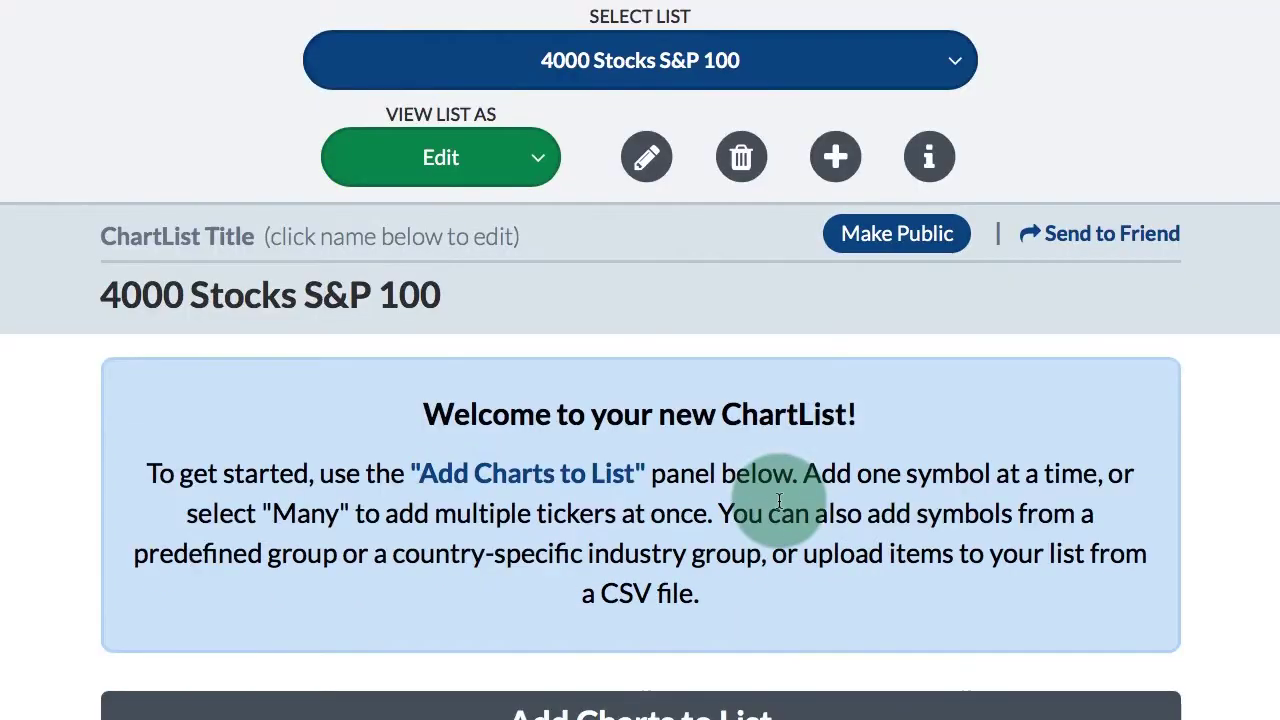
scroll(781, 503, down, 3)
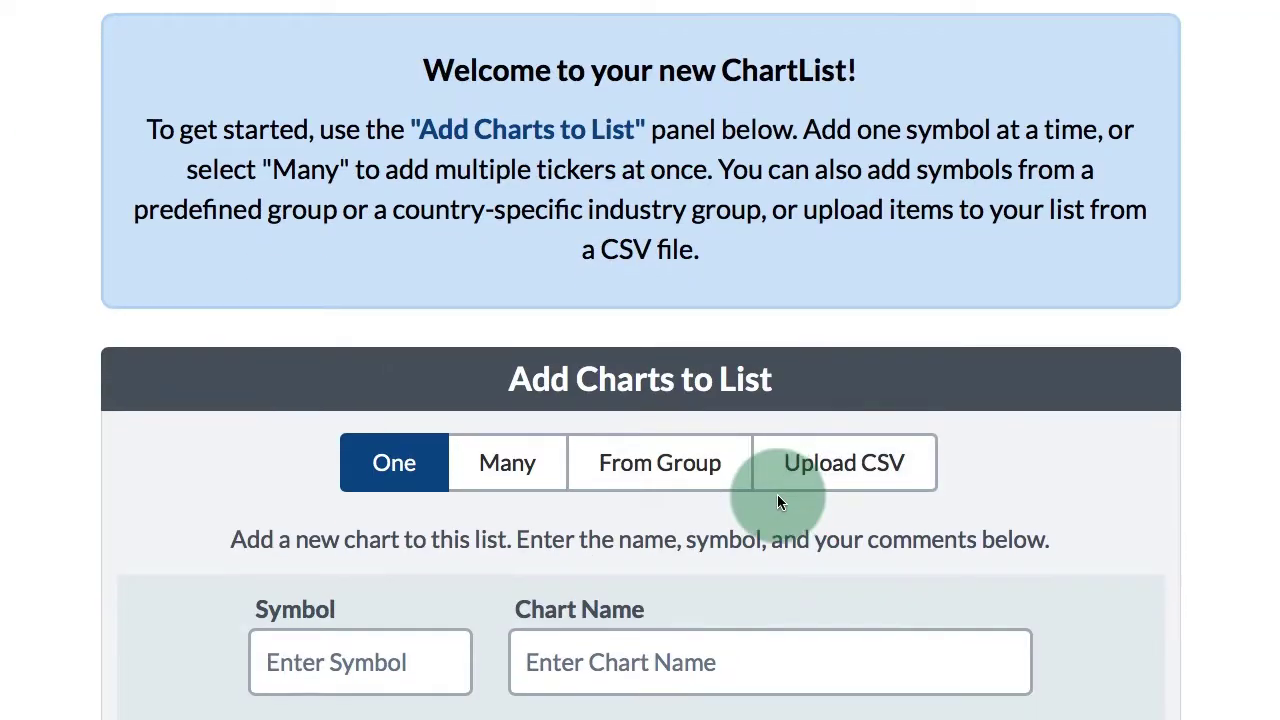
scroll(779, 501, down, 1)
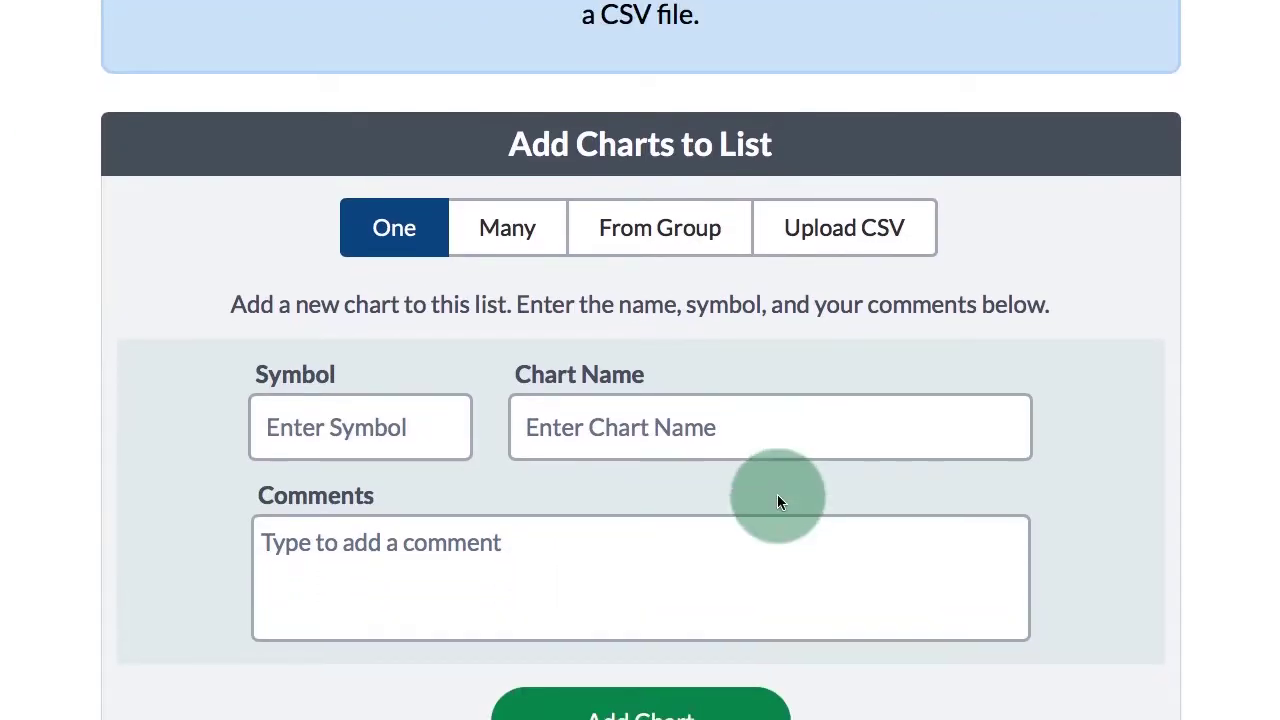
scroll(778, 496, down, 1)
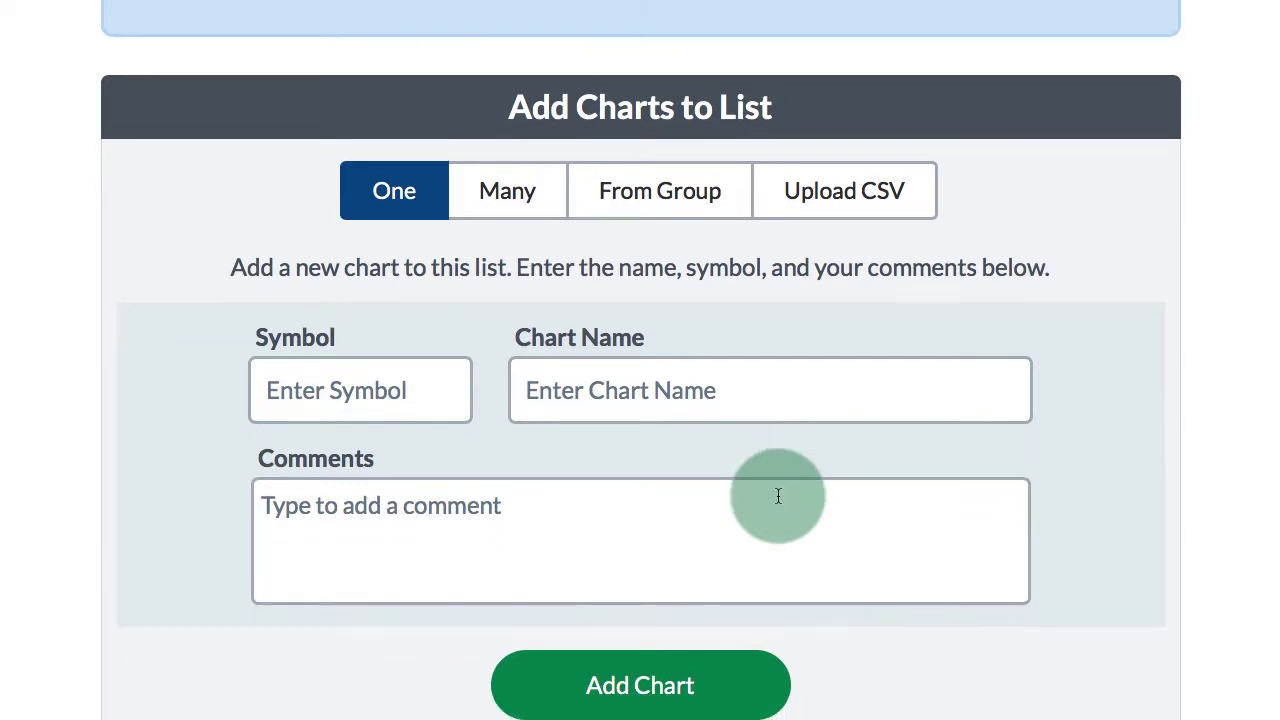
click(659, 203)
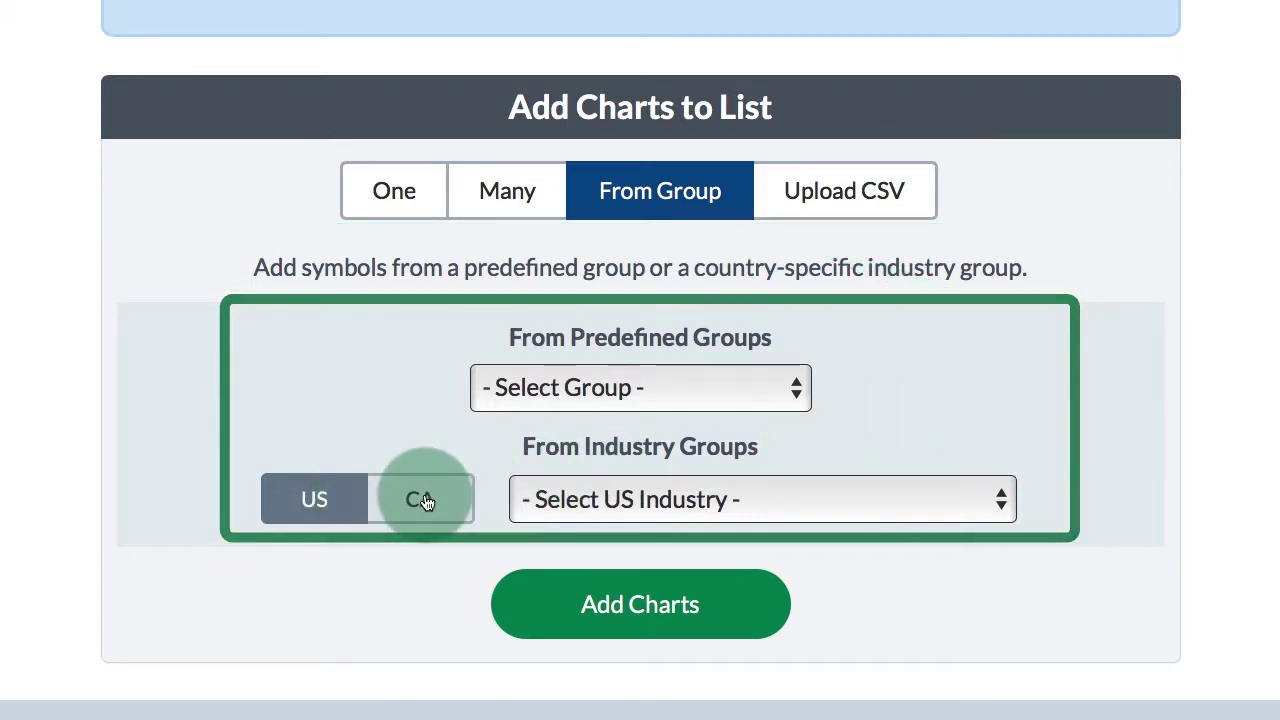
click(542, 391)
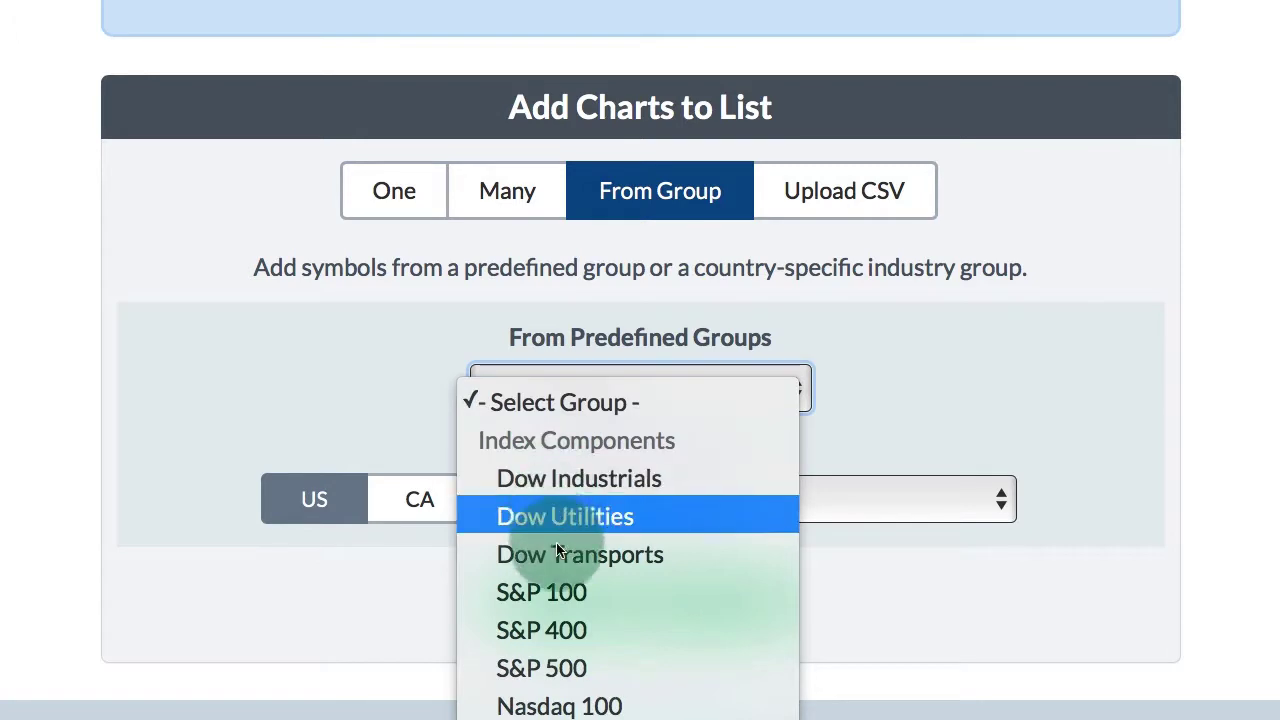
click(555, 597)
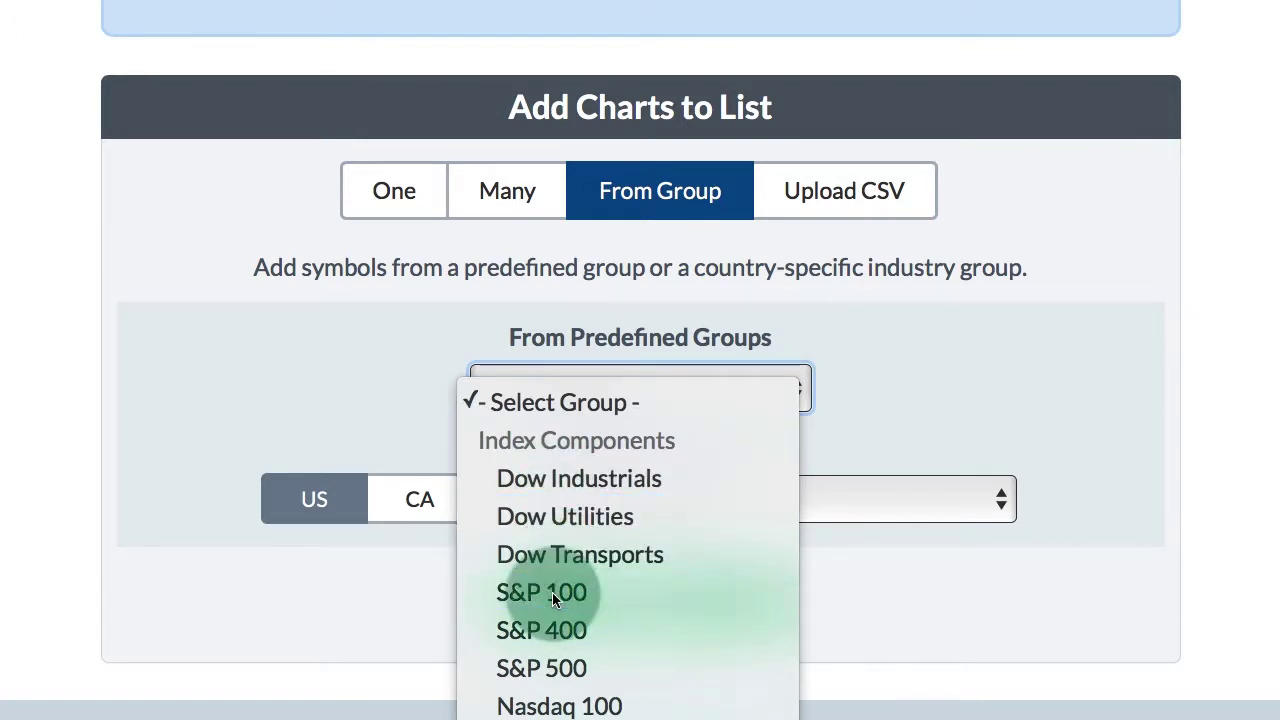
click(563, 501)
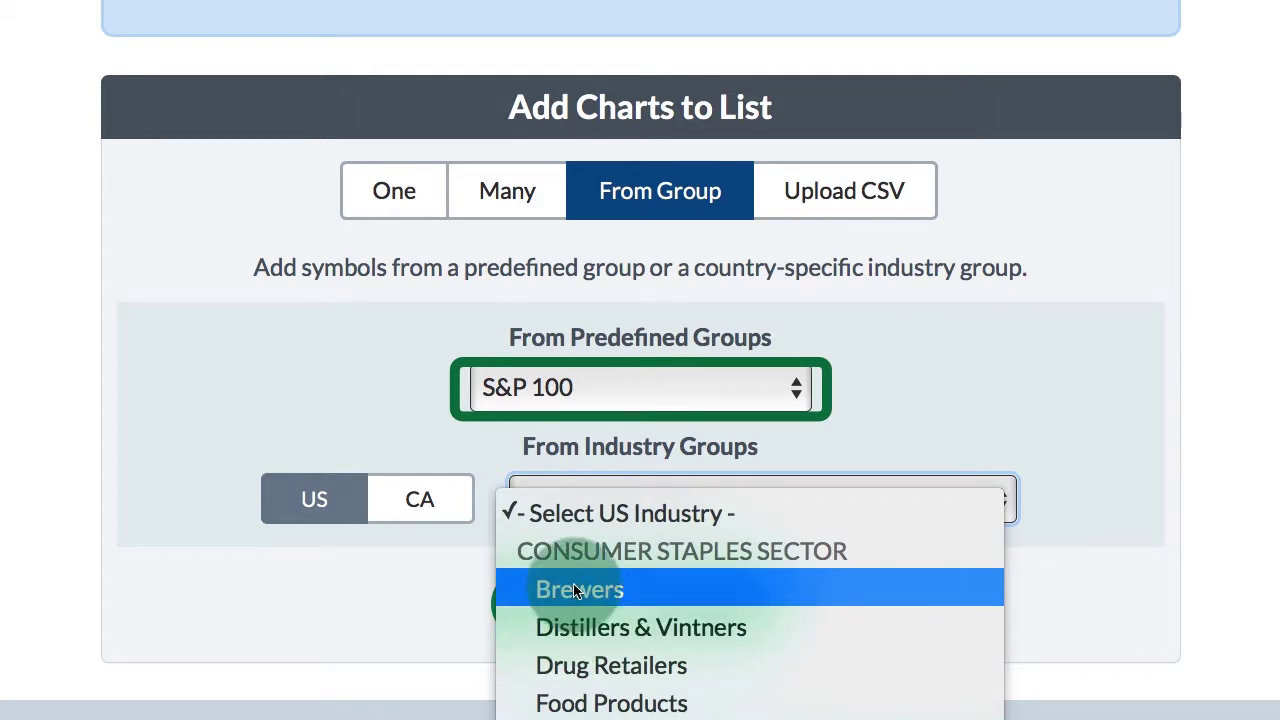
click(1031, 384)
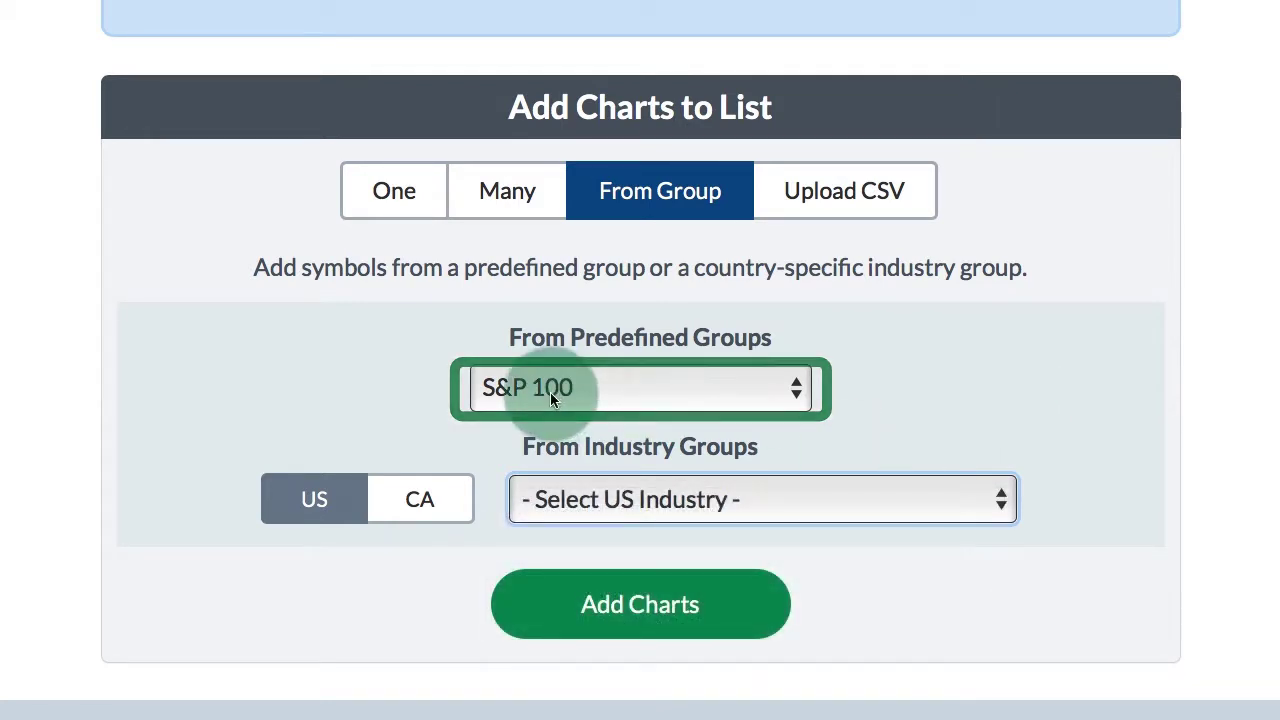
click(617, 597)
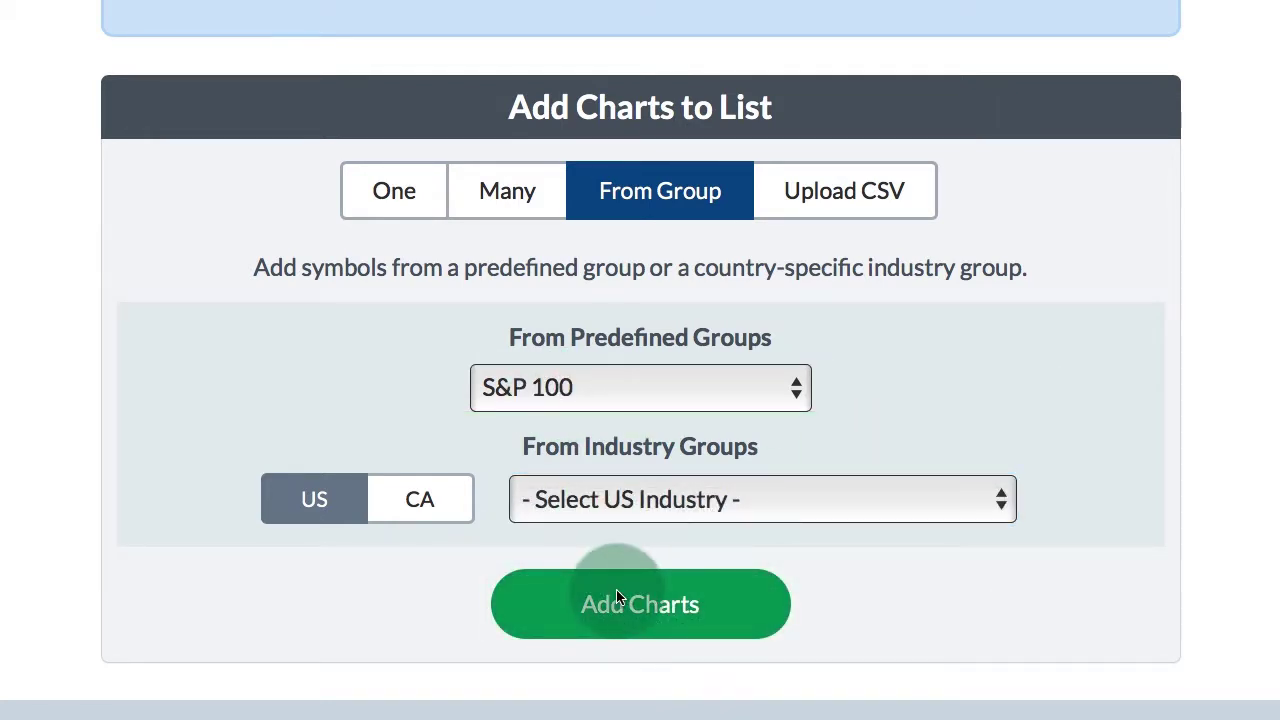
scroll(617, 595, down, 3)
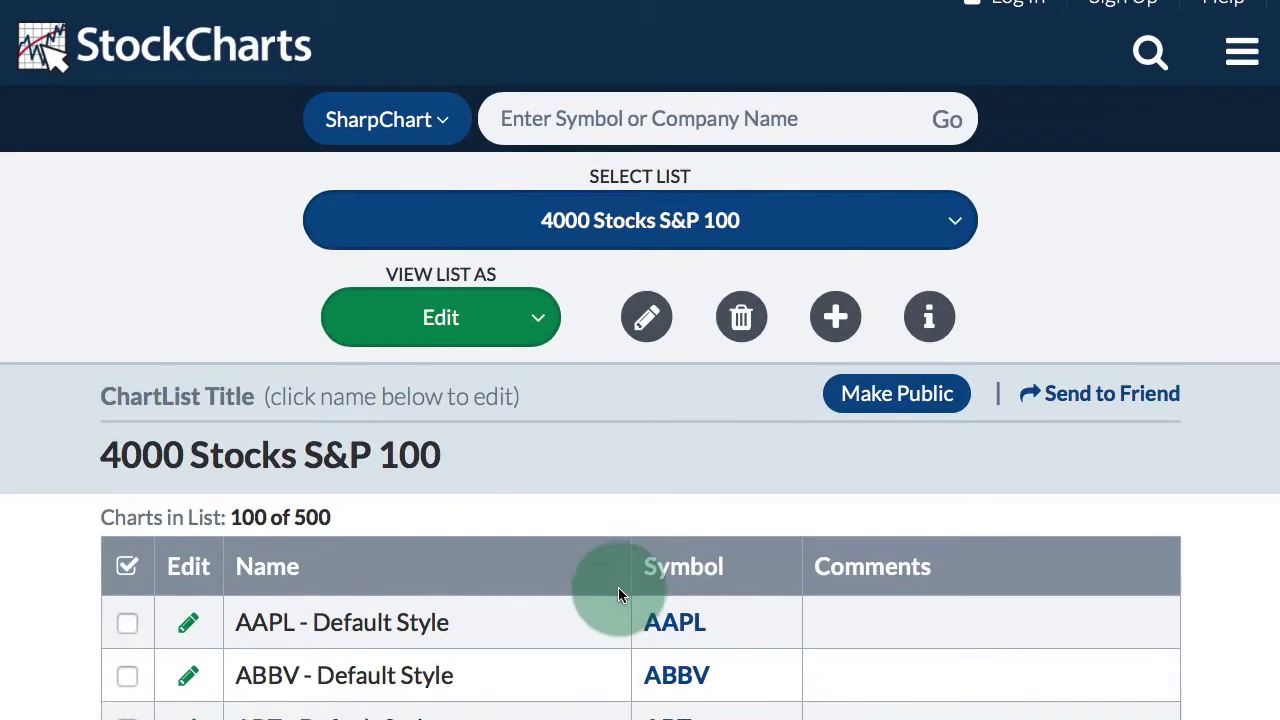
scroll(617, 593, down, 1)
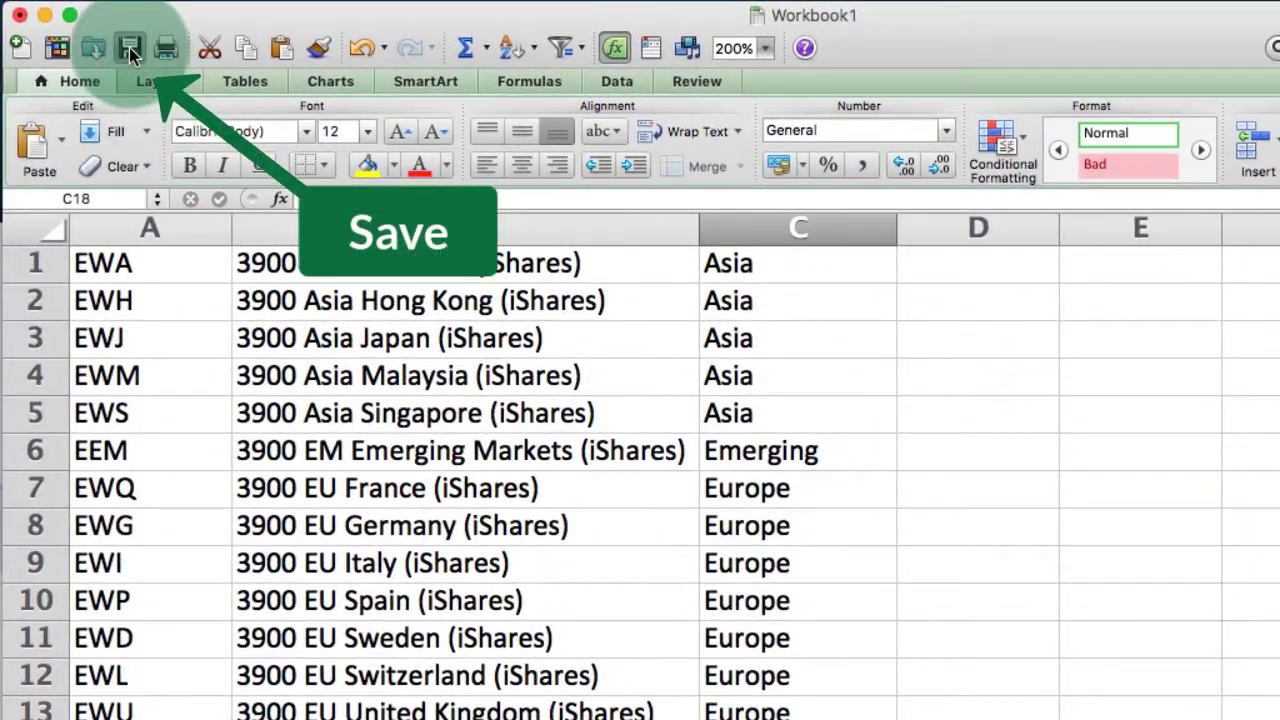
- Save the Excel workbook of ETF symbols, names and comments as Workbook1.csv in Comma Separated Values format, accepting the loss of unsupported features
click(129, 47)
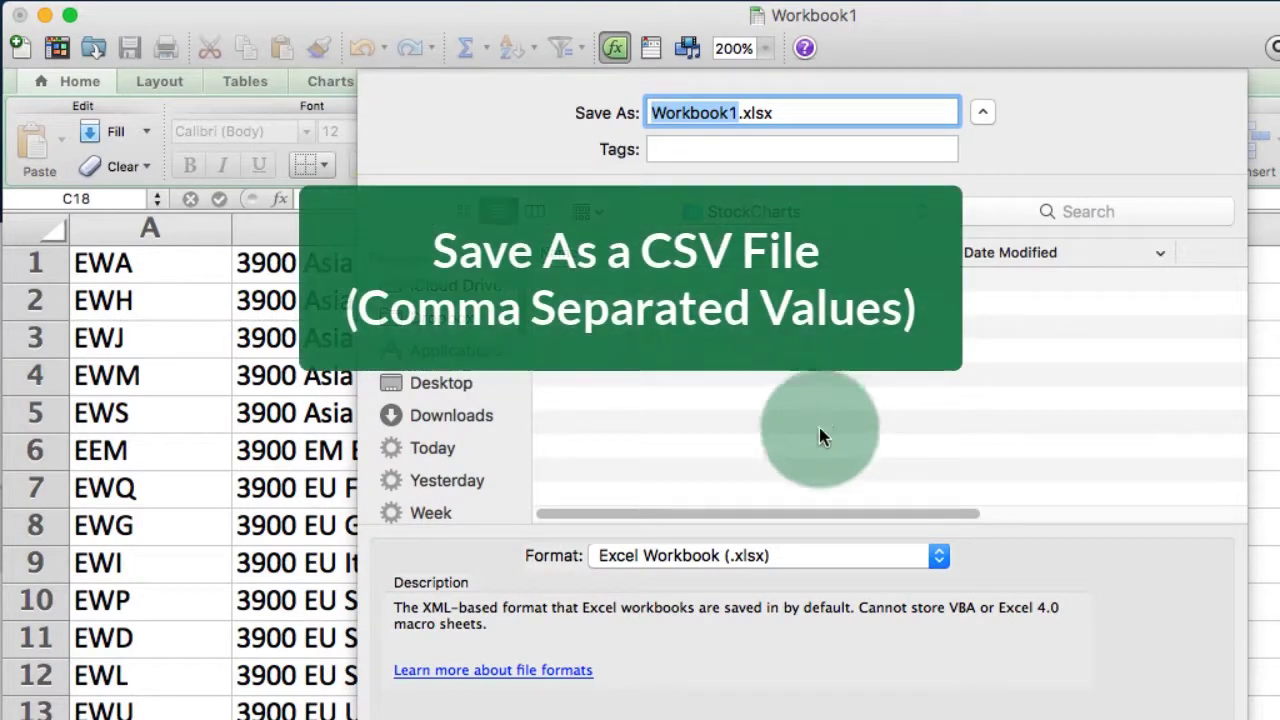
click(677, 555)
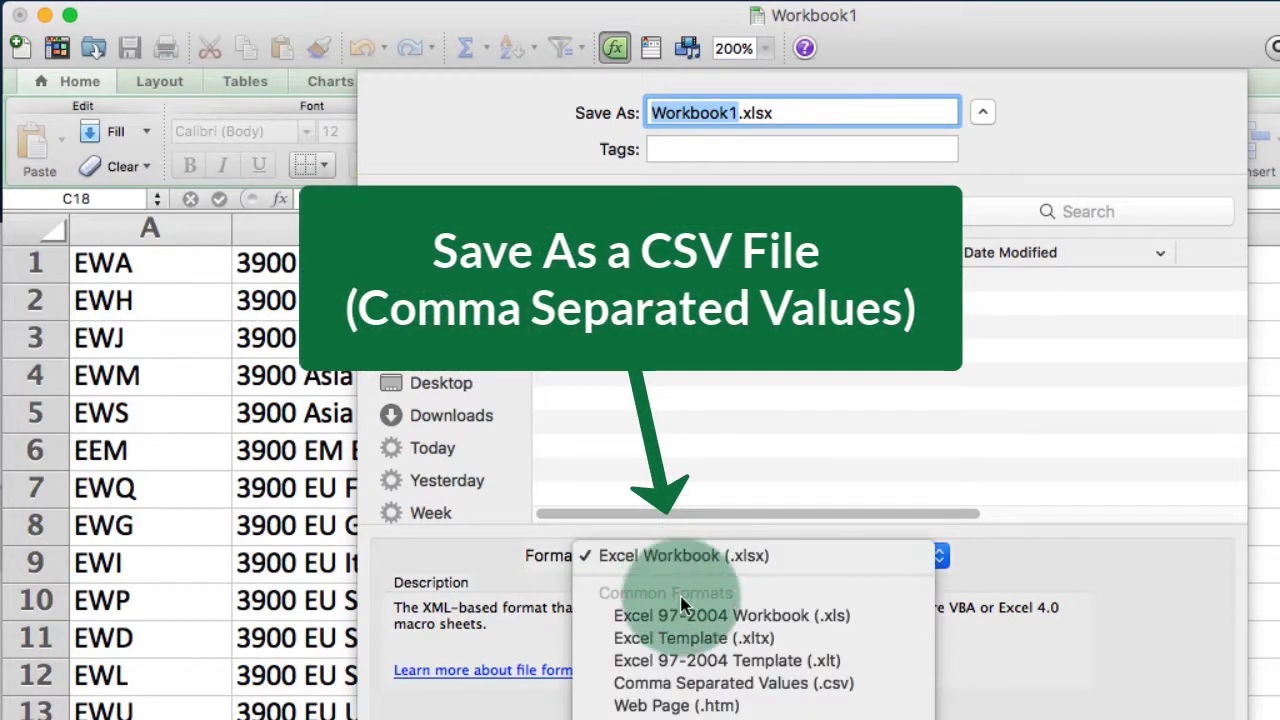
click(679, 684)
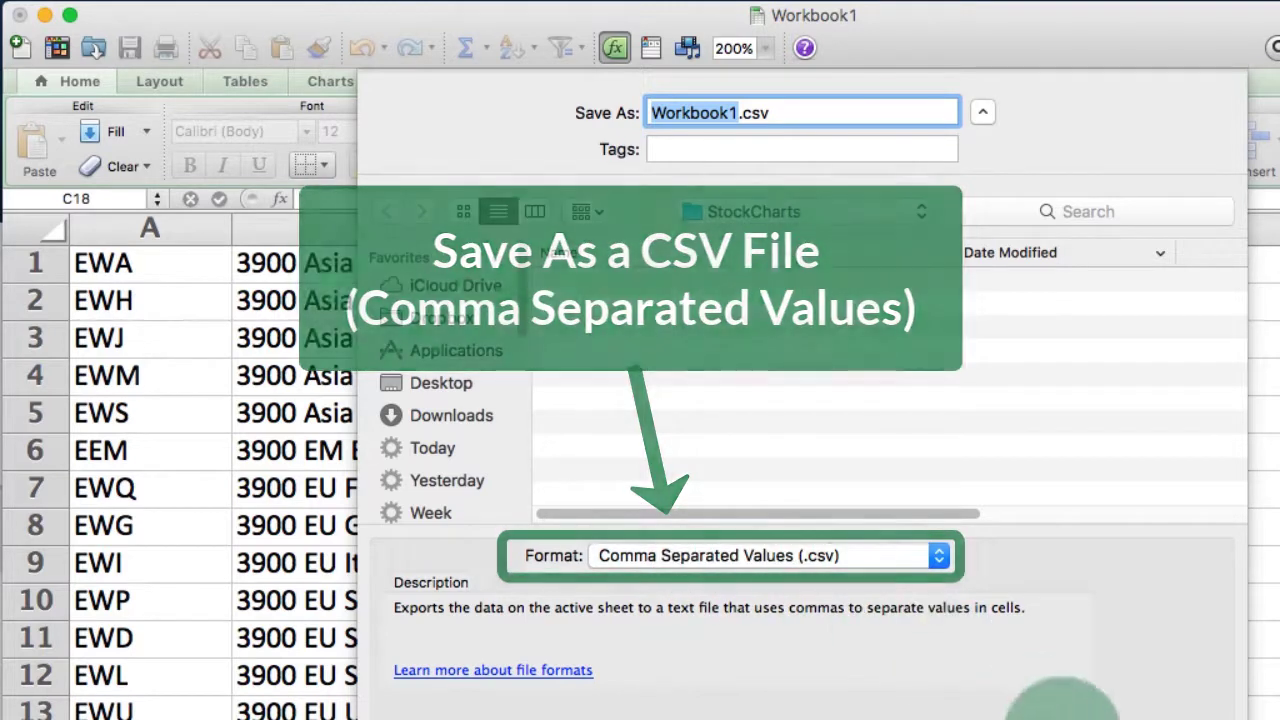
key(Return)
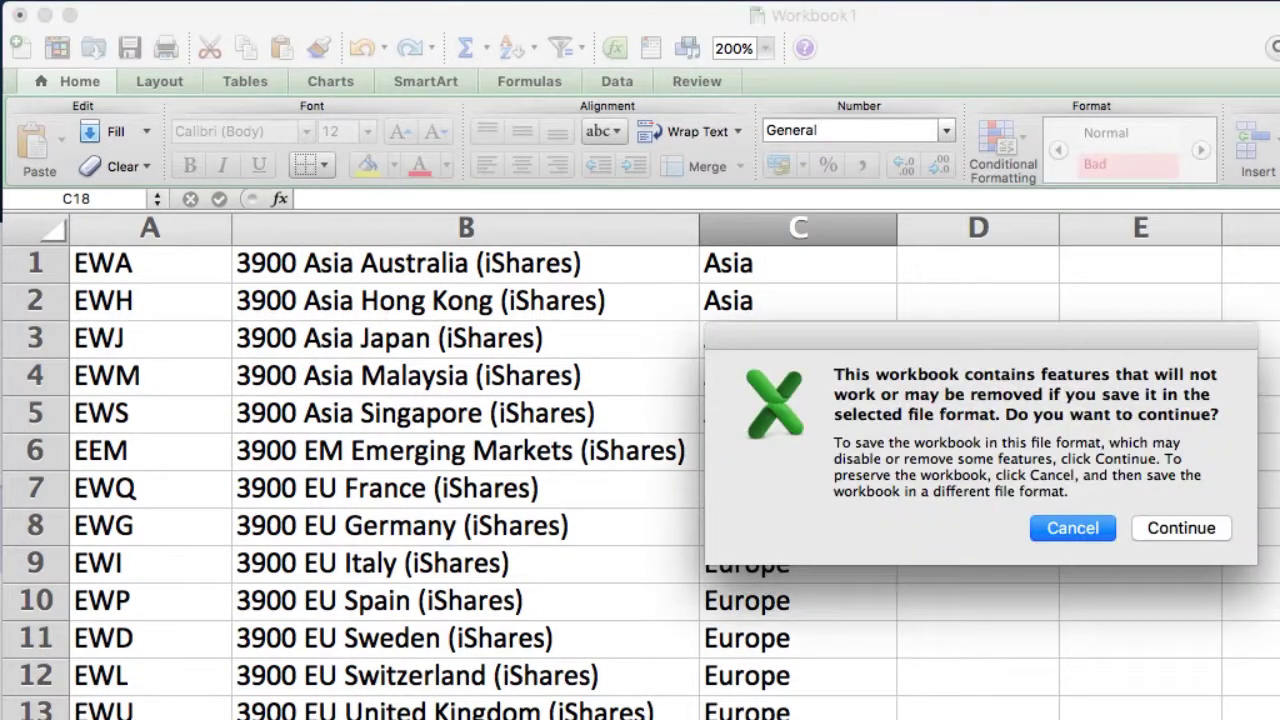
click(1170, 542)
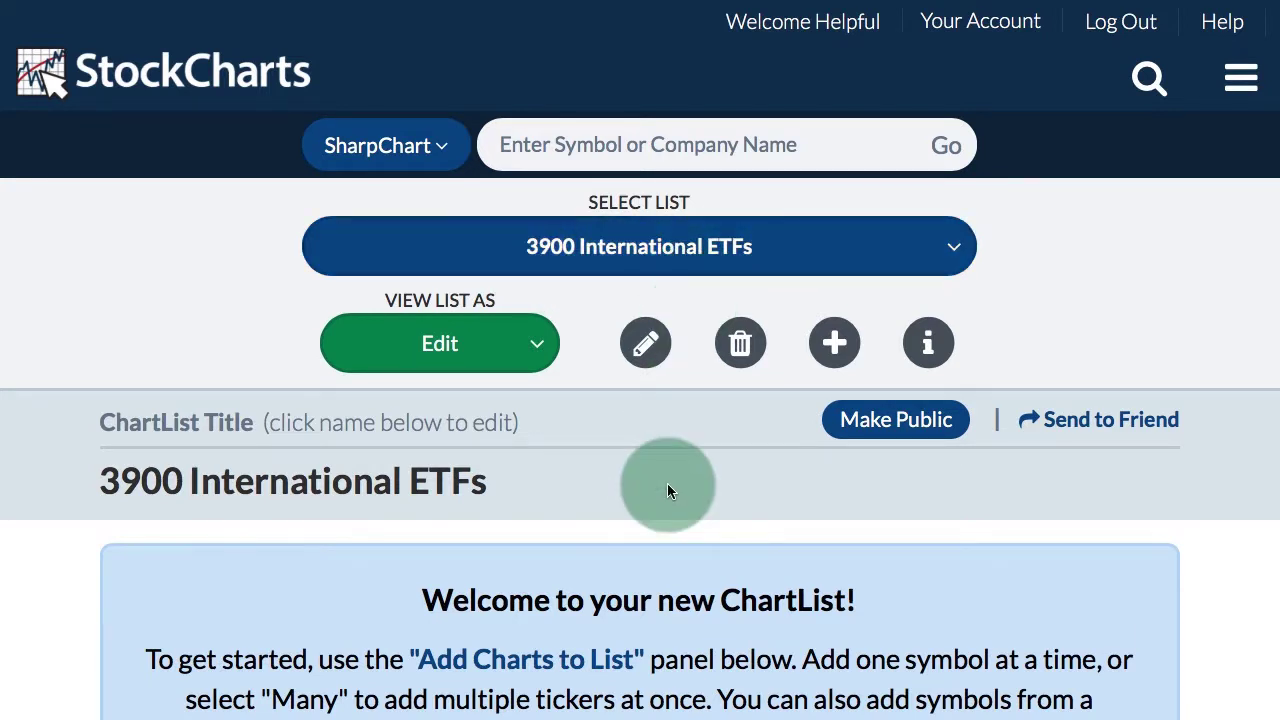
- Upload Workbook1.csv to the 3900 International ETFs ChartList in StockCharts
scroll(667, 483, down, 6)
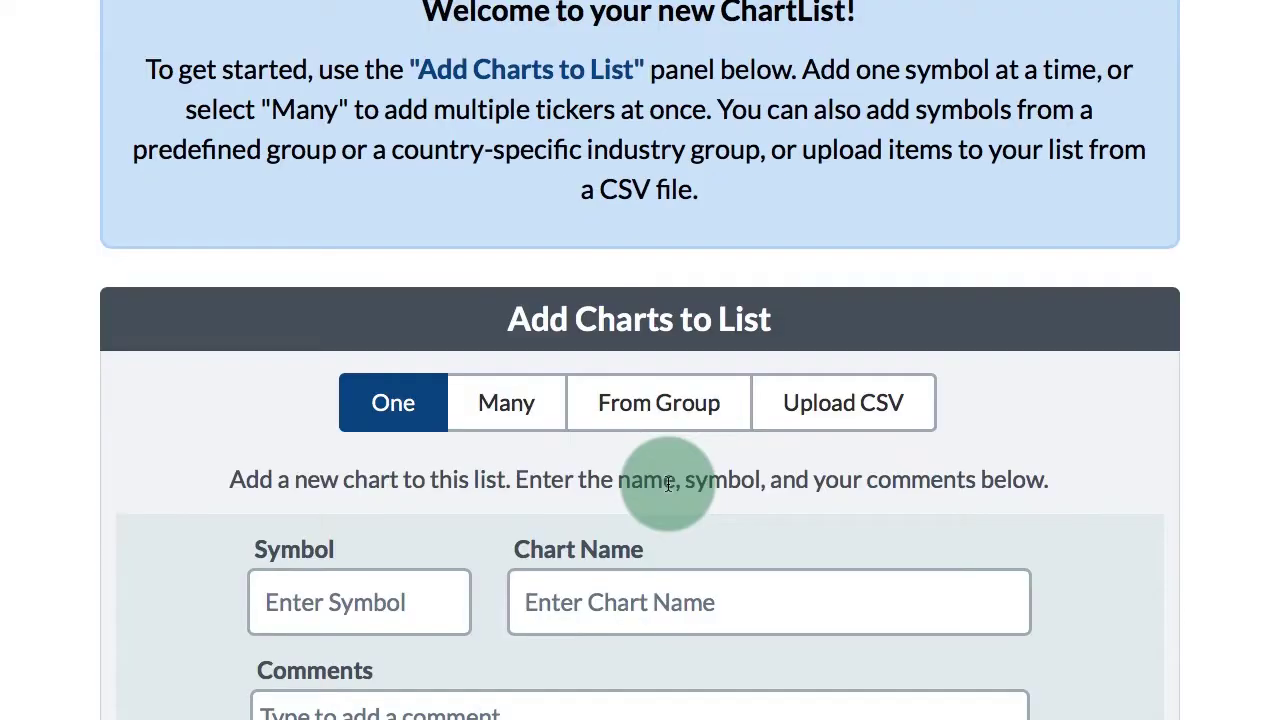
scroll(667, 482, down, 3)
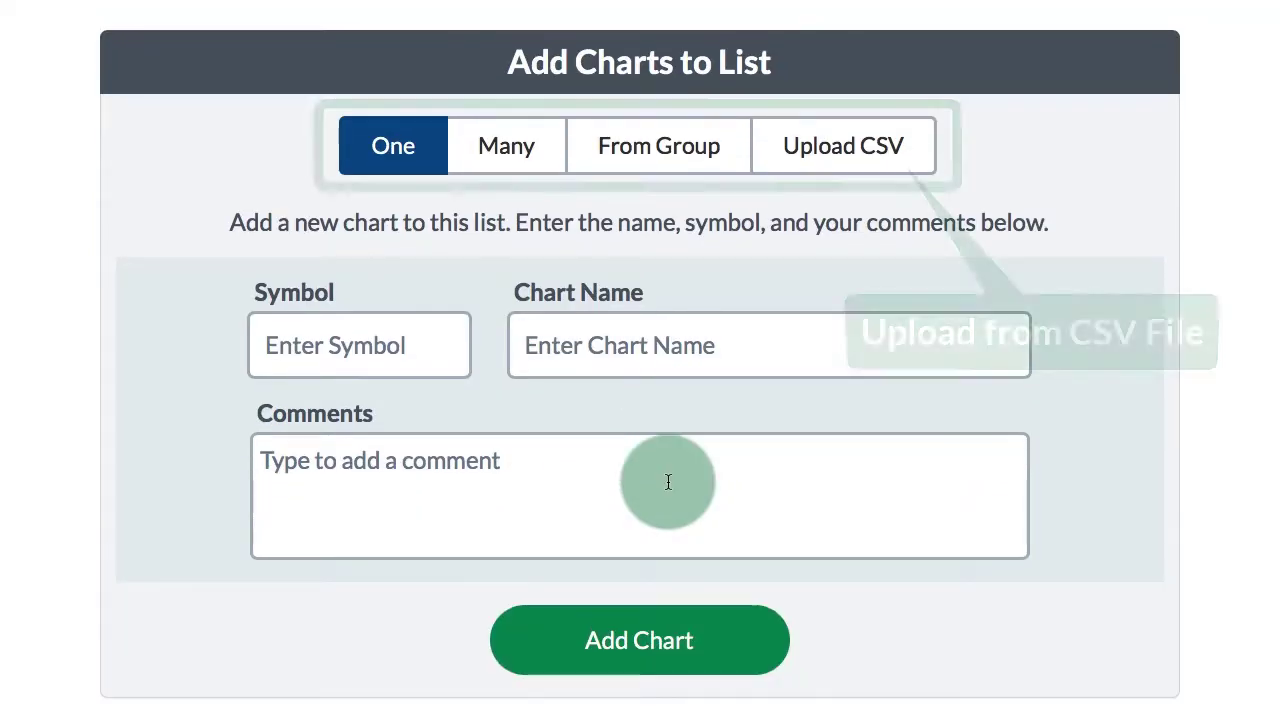
click(803, 164)
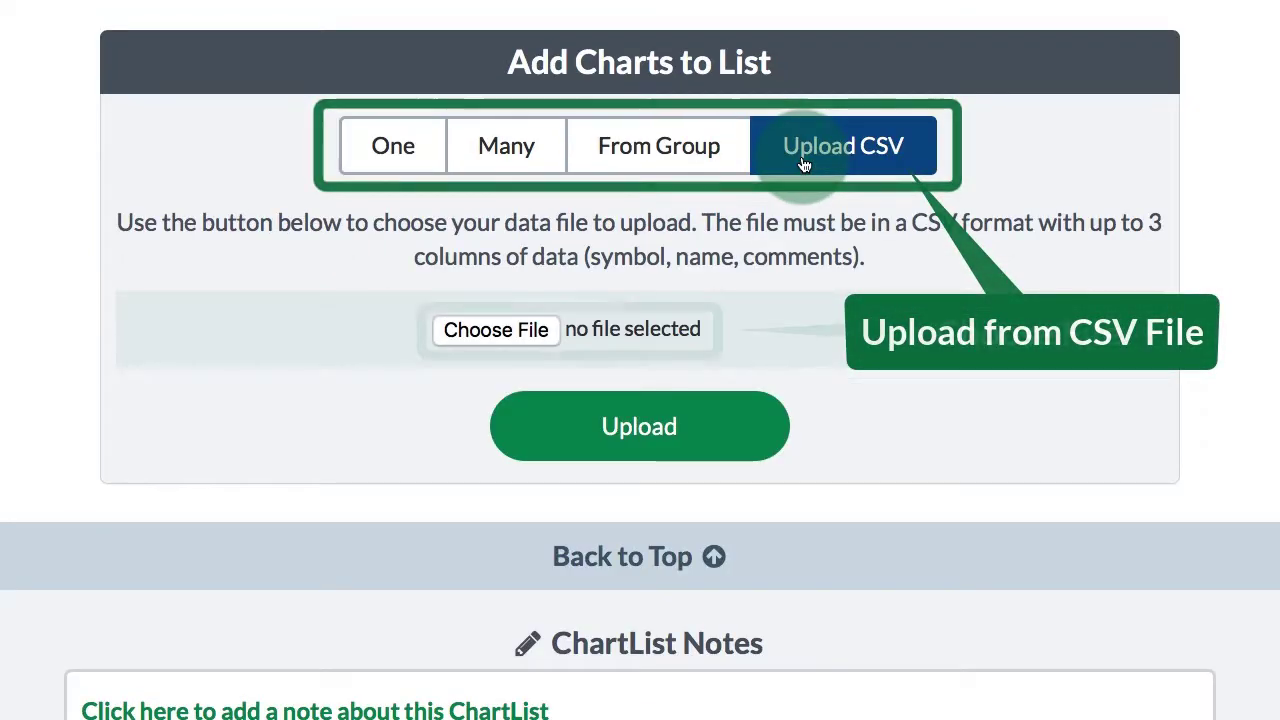
click(494, 331)
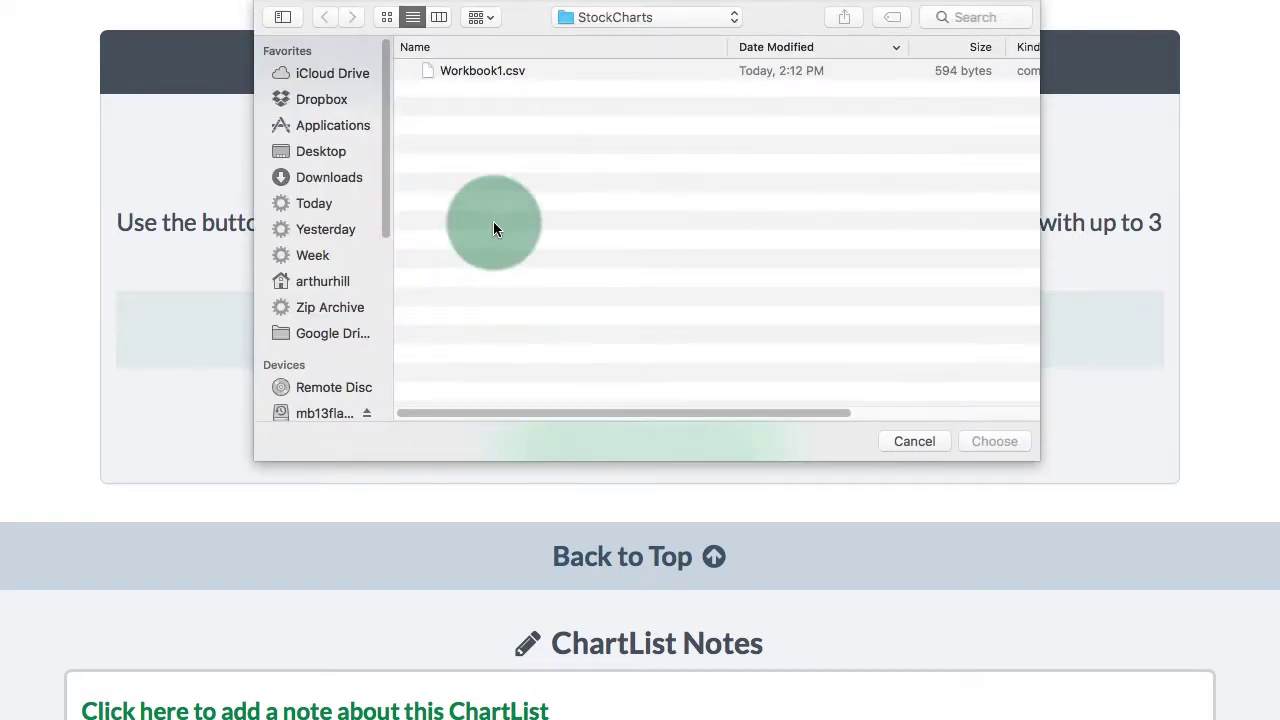
double_click(476, 70)
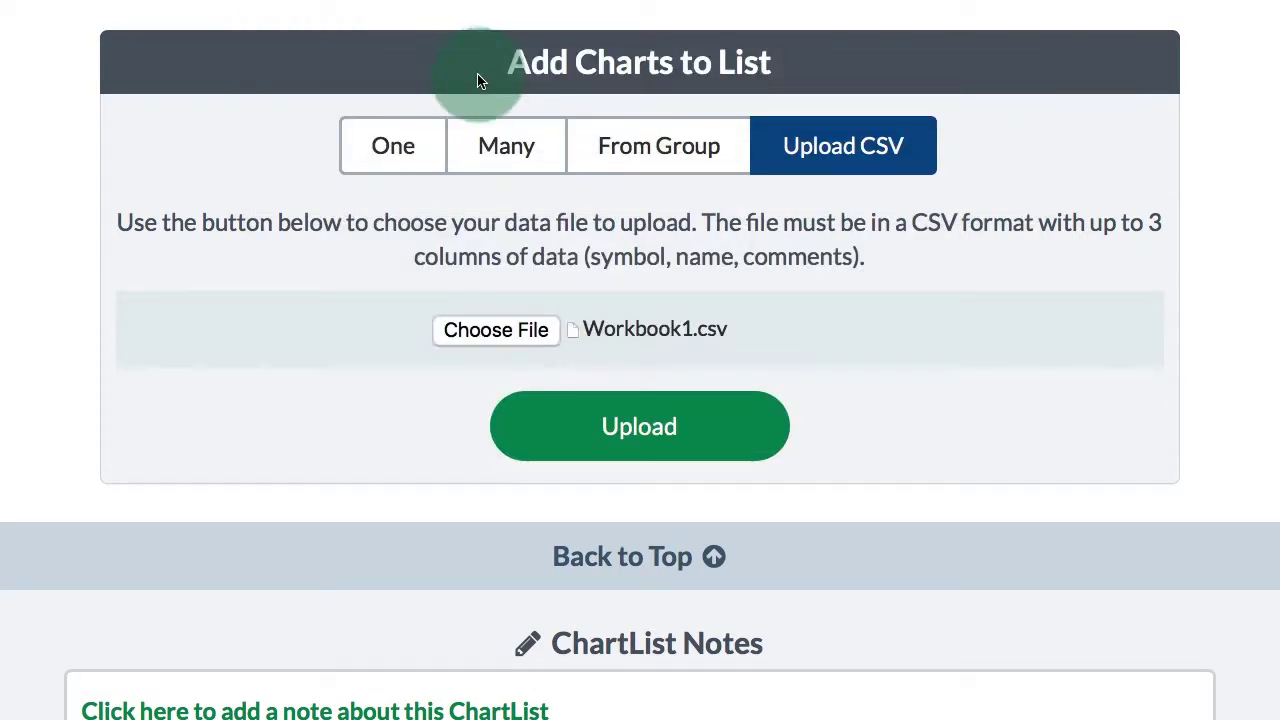
click(605, 461)
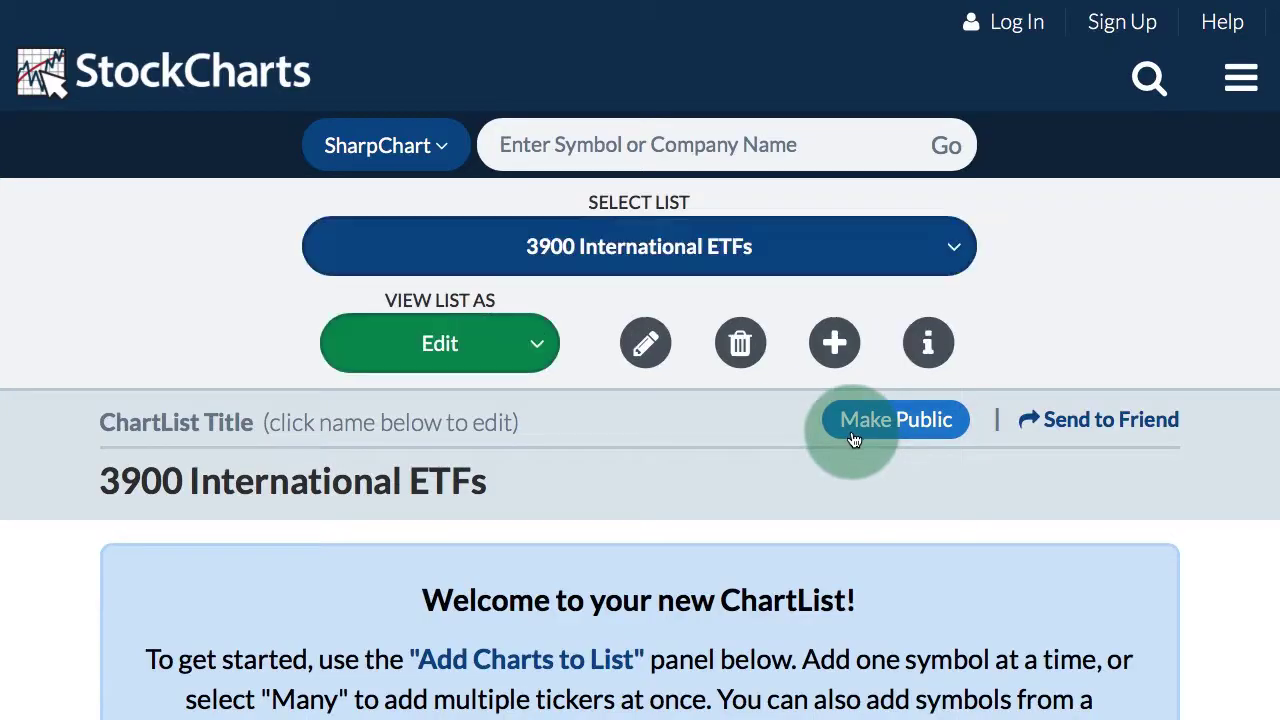
- Review the entries read from the uploaded CSV file and confirm adding them to the 3900 International ETFs ChartList
scroll(796, 468, down, 6)
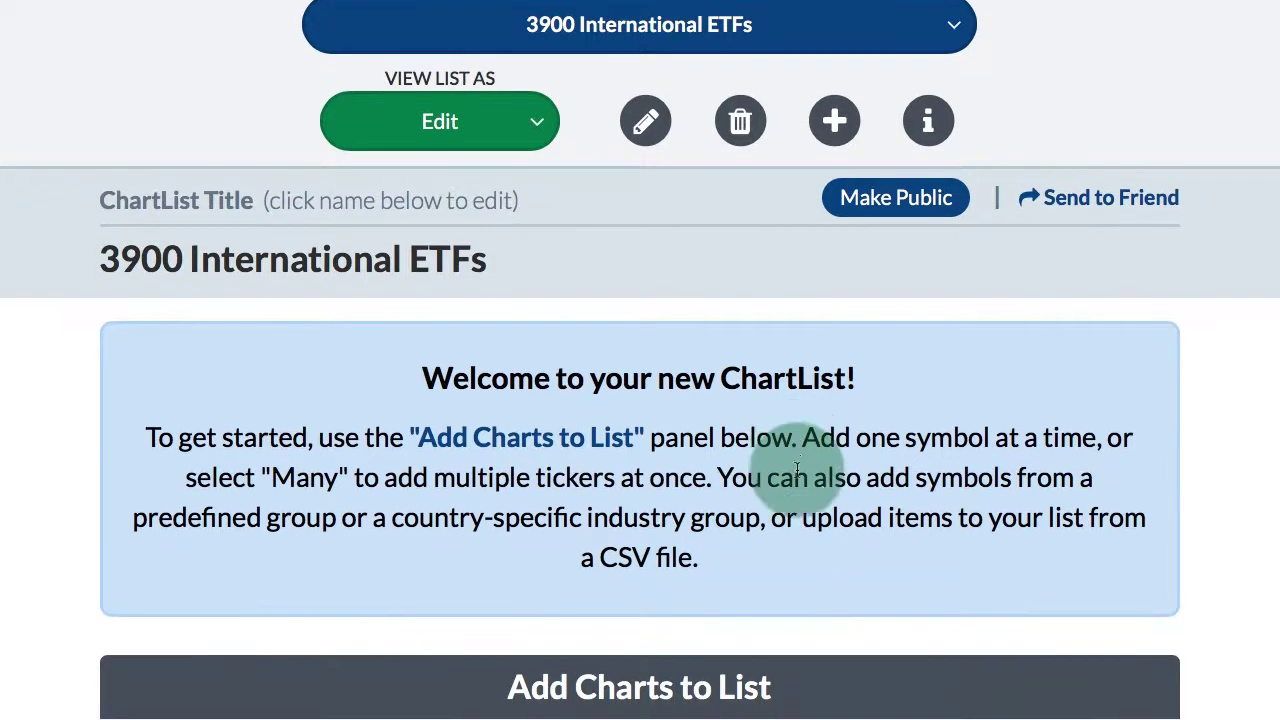
scroll(797, 476, down, 6)
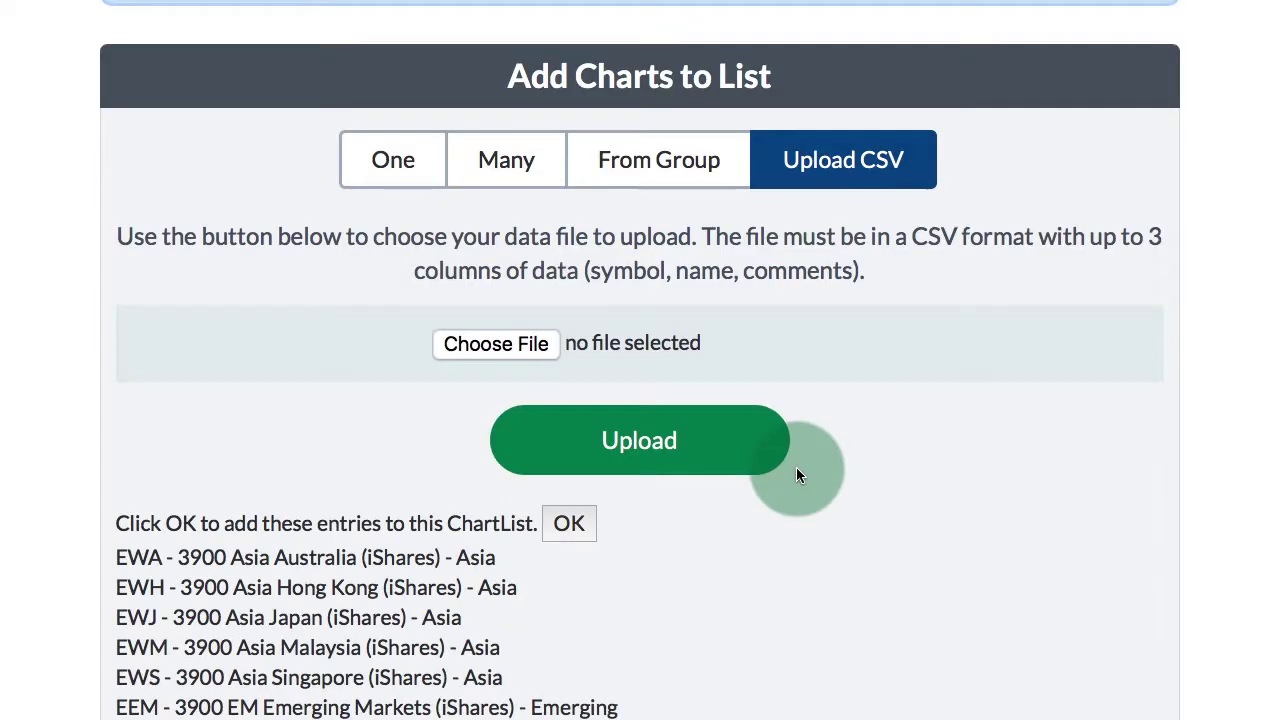
scroll(797, 468, up, 1)
scroll(797, 468, down, 1)
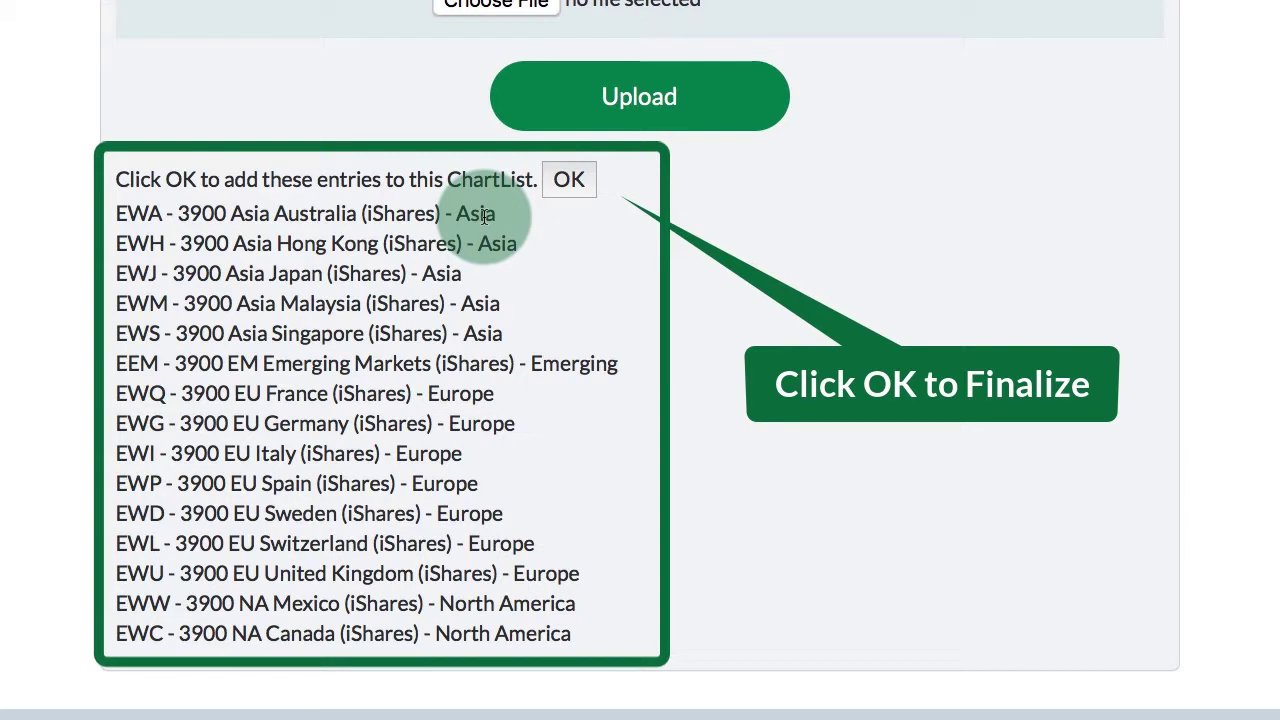
click(562, 184)
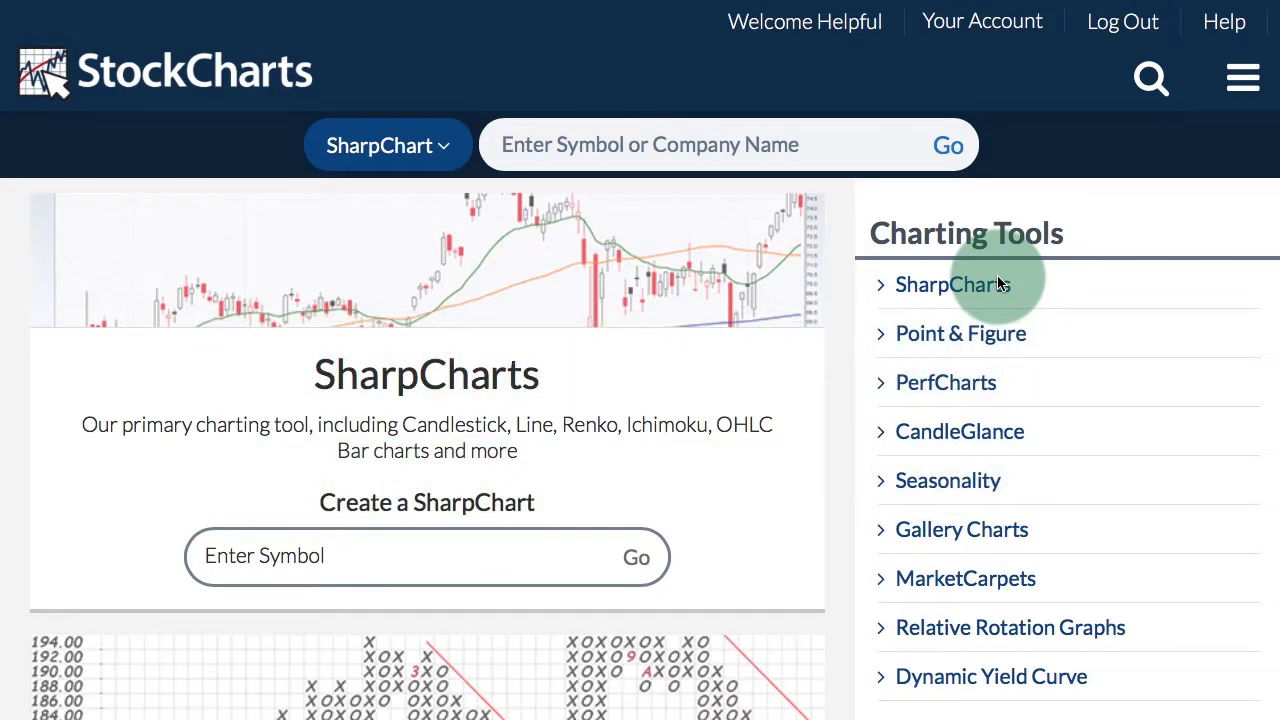
- Go to the scans section of the members page and open the Advanced Scan Workbench
click(1240, 80)
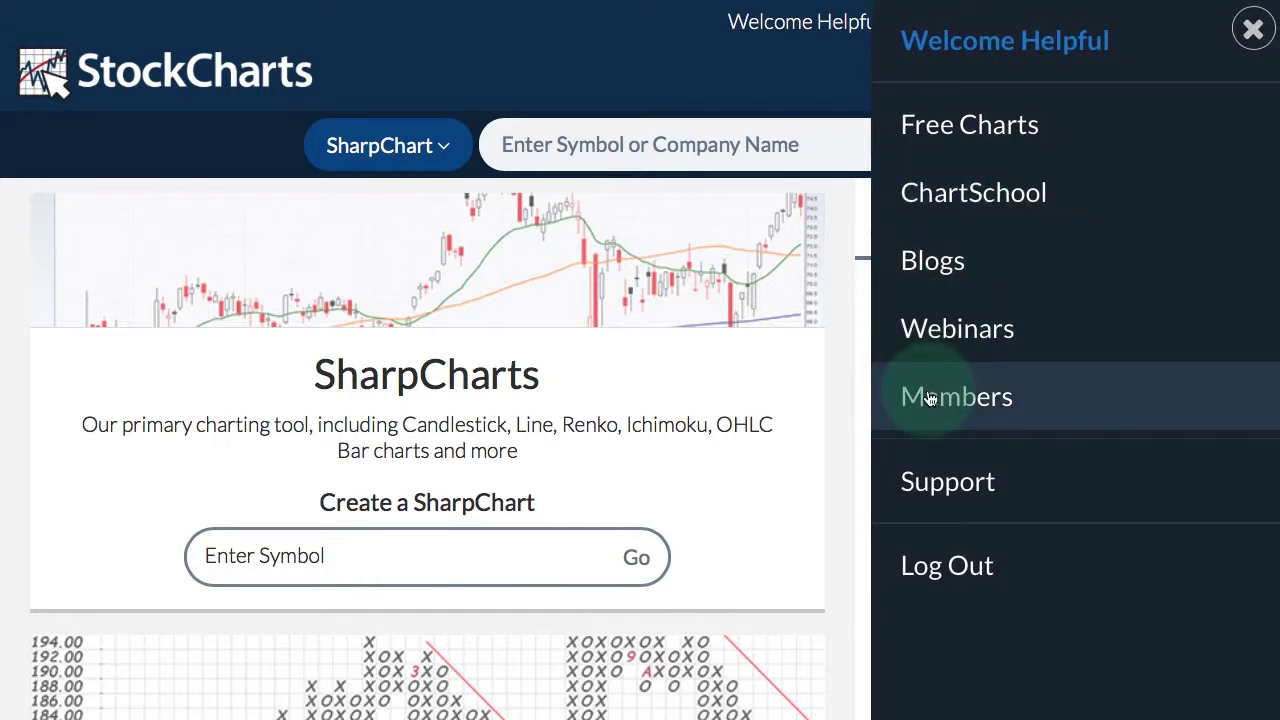
click(925, 396)
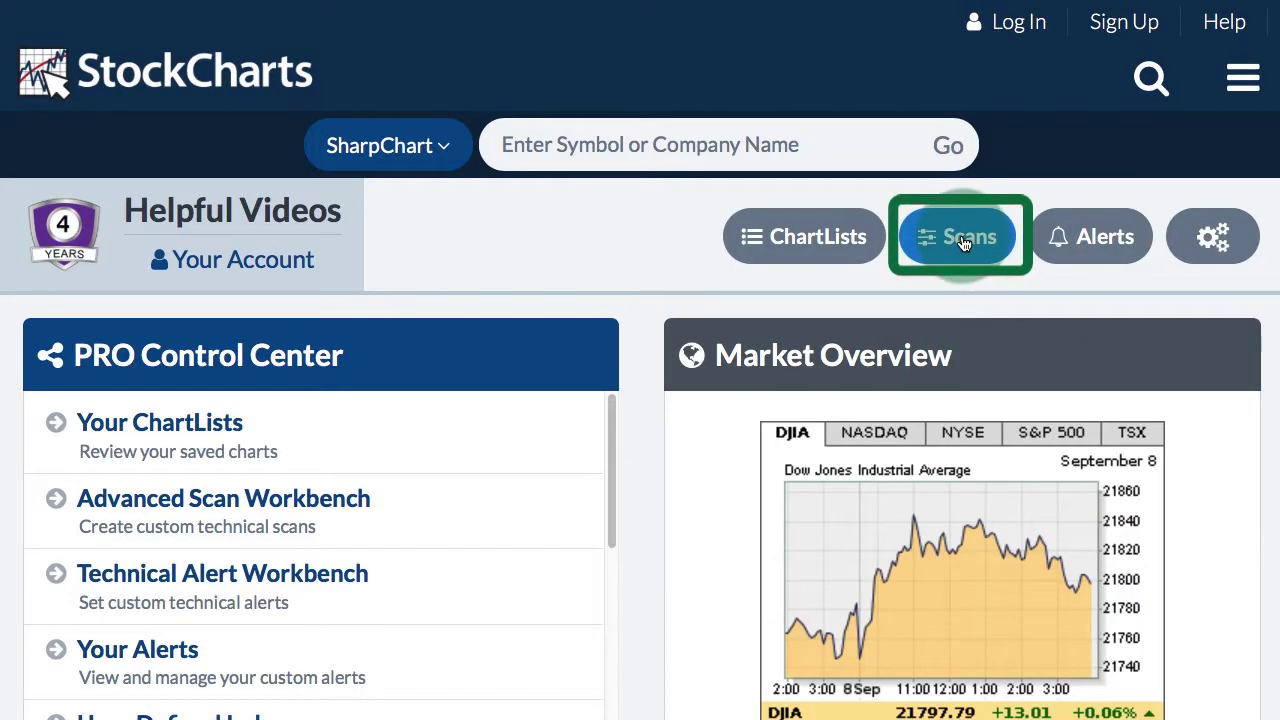
click(963, 242)
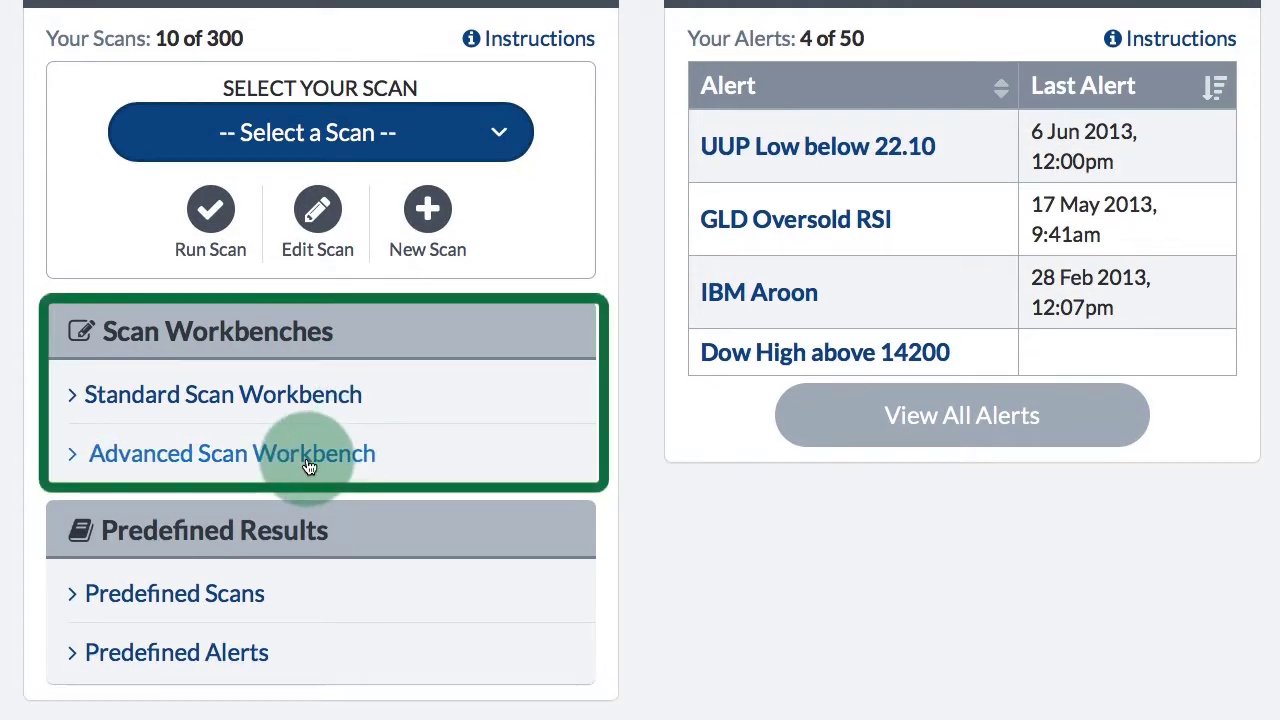
click(306, 455)
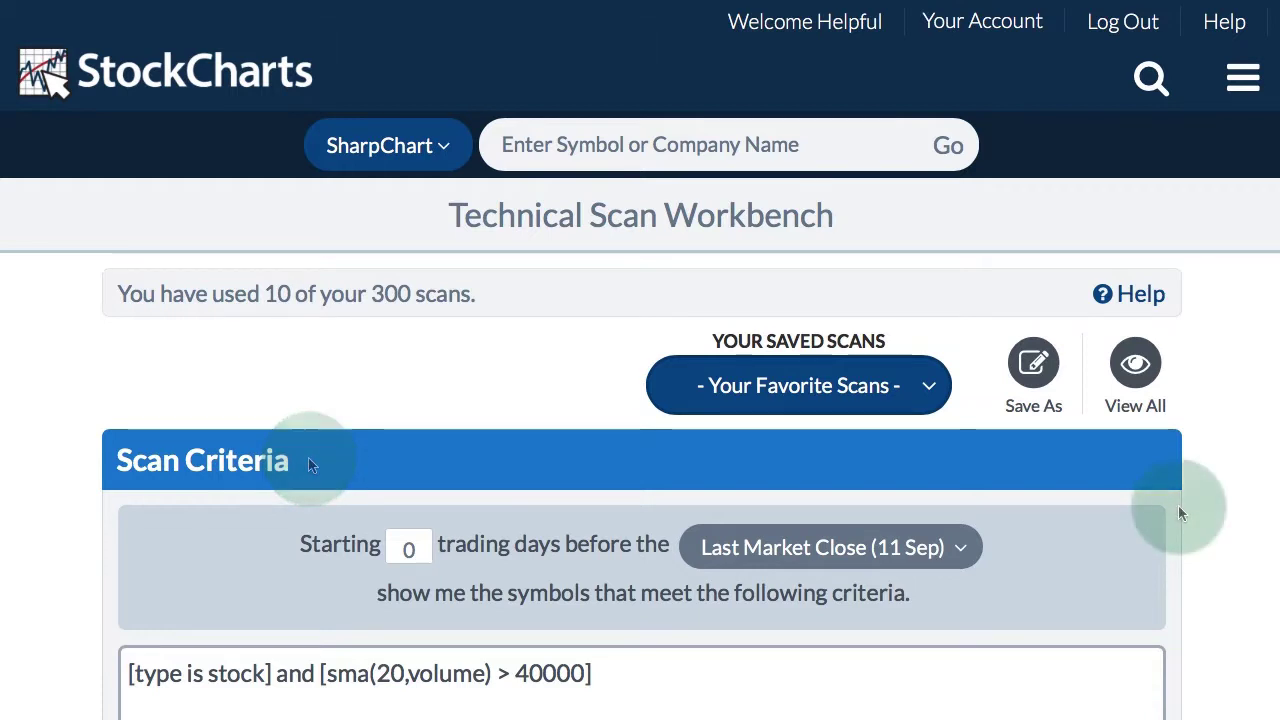
- Replace the default scan criteria with "[sma(20,close) > 10] and [sma(200,volume) > 500000]", with the second condition on a separate line
scroll(1178, 505, down, 5)
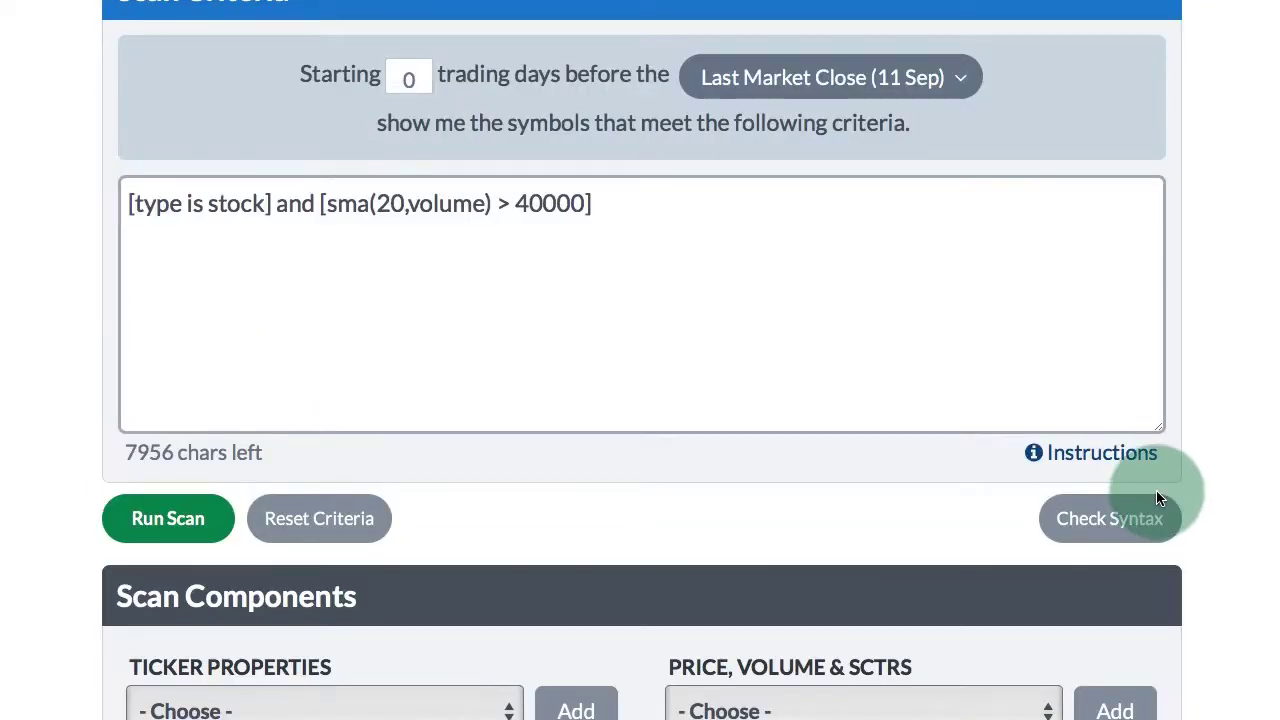
scroll(1158, 498, up, 2)
scroll(1158, 492, down, 1)
drag(682, 358, 40, 351)
text([sma(20,close) > 10]  and [sma(200,volume) > 500000])
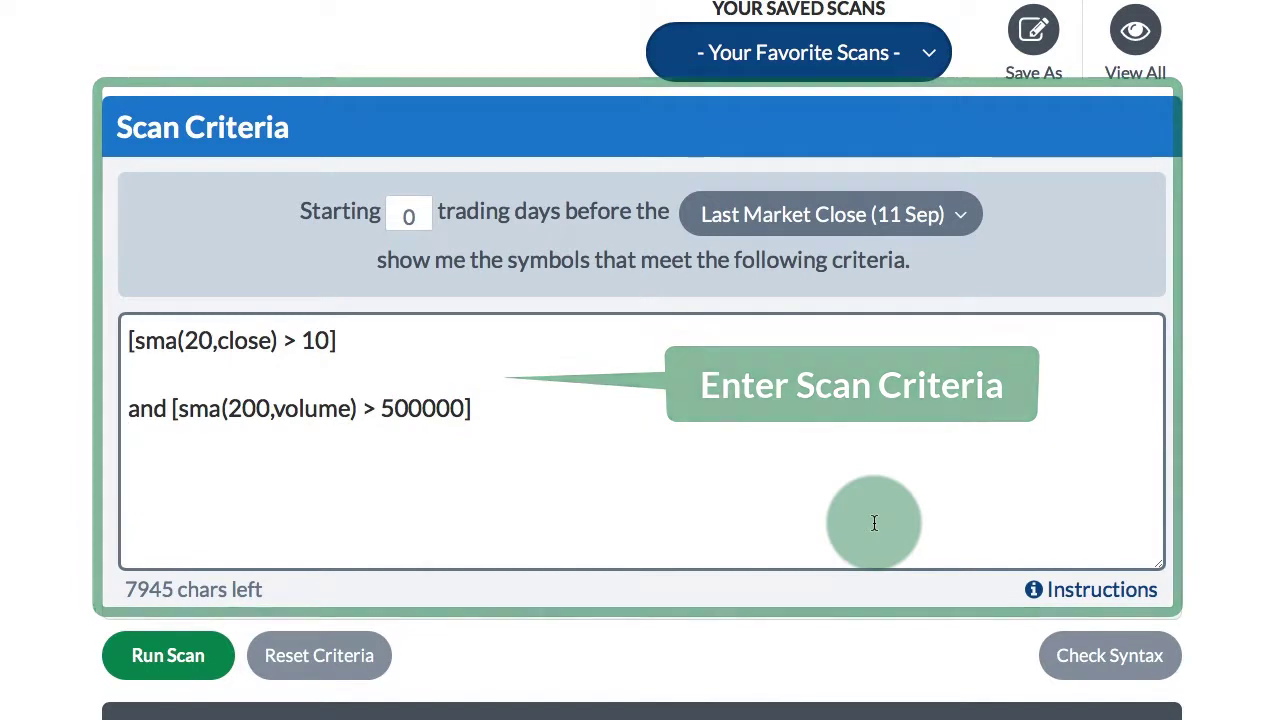
- Add the US Financial Sector from the Sectors & Industries scan components as a third condition in the scan criteria
scroll(871, 519, down, 3)
scroll(871, 521, down, 4)
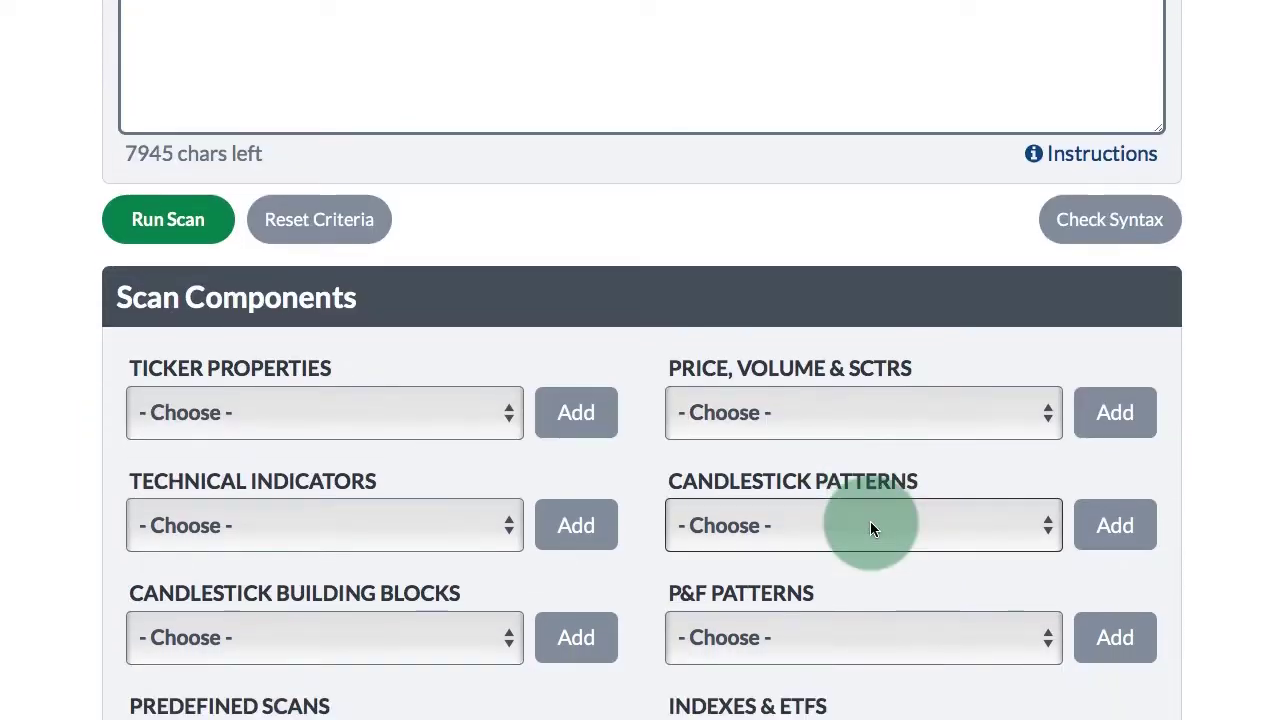
scroll(870, 521, down, 1)
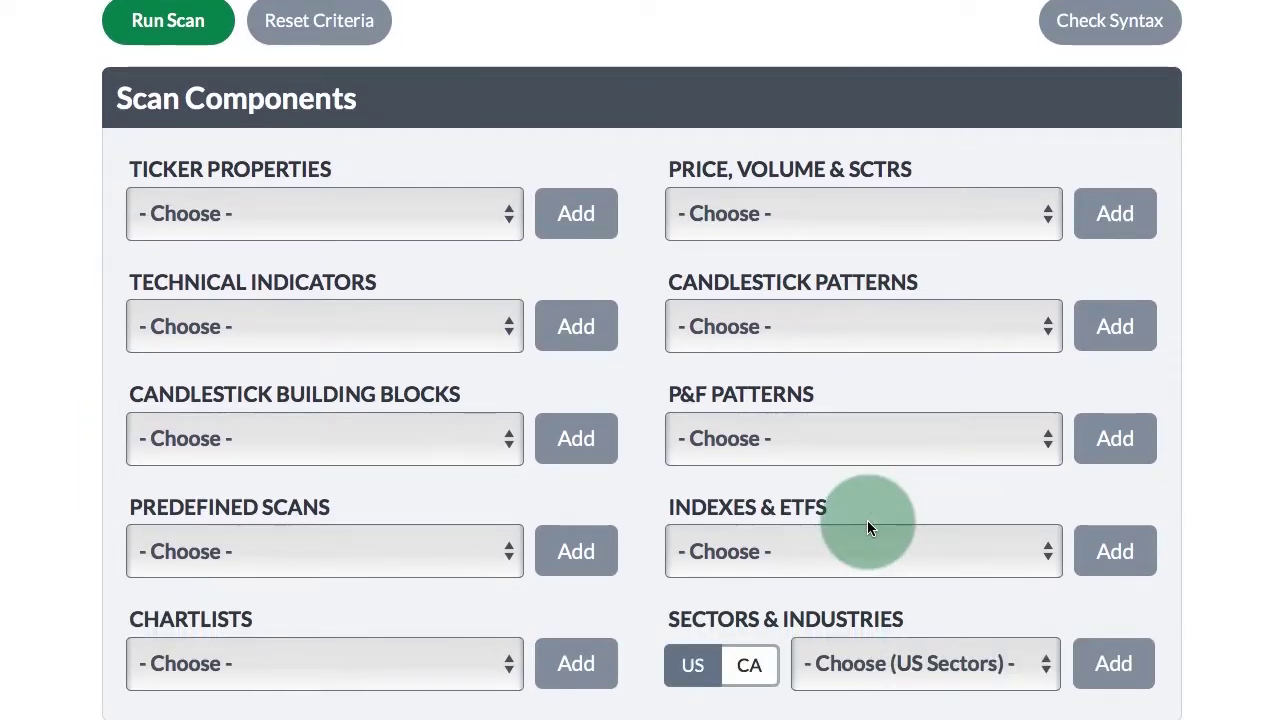
click(805, 541)
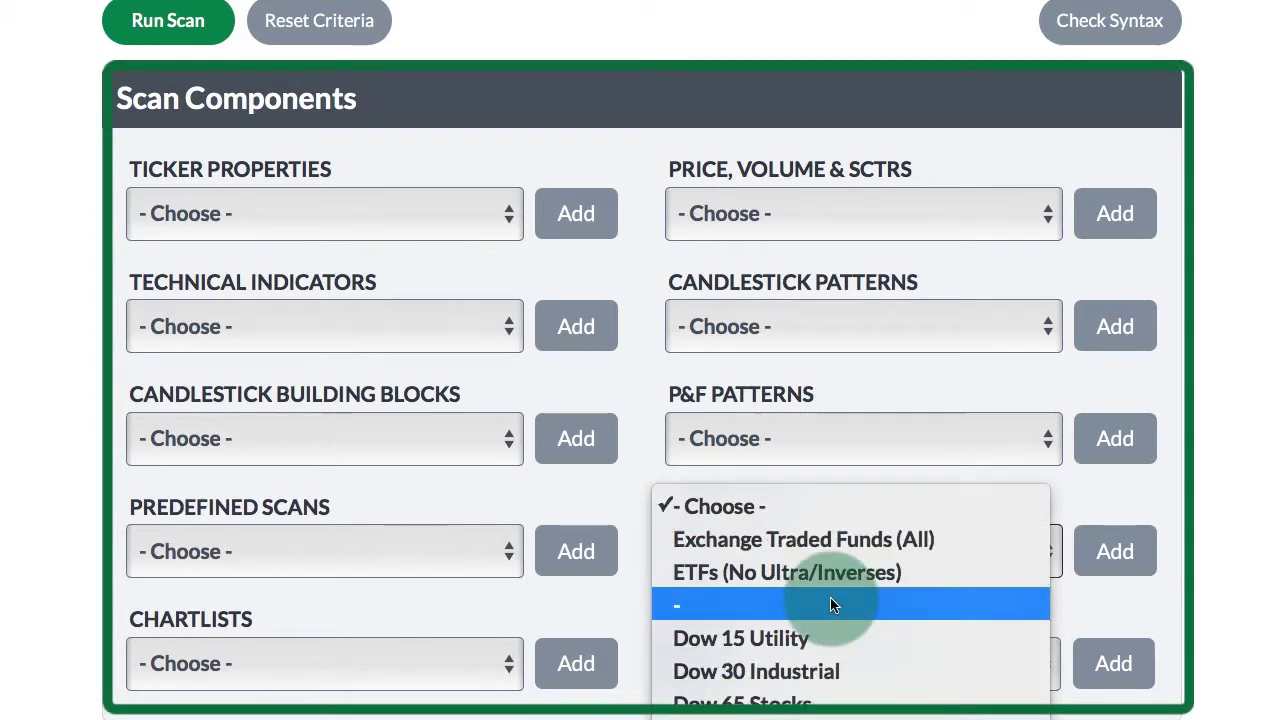
click(1197, 537)
click(878, 660)
scroll(868, 496, down, 10)
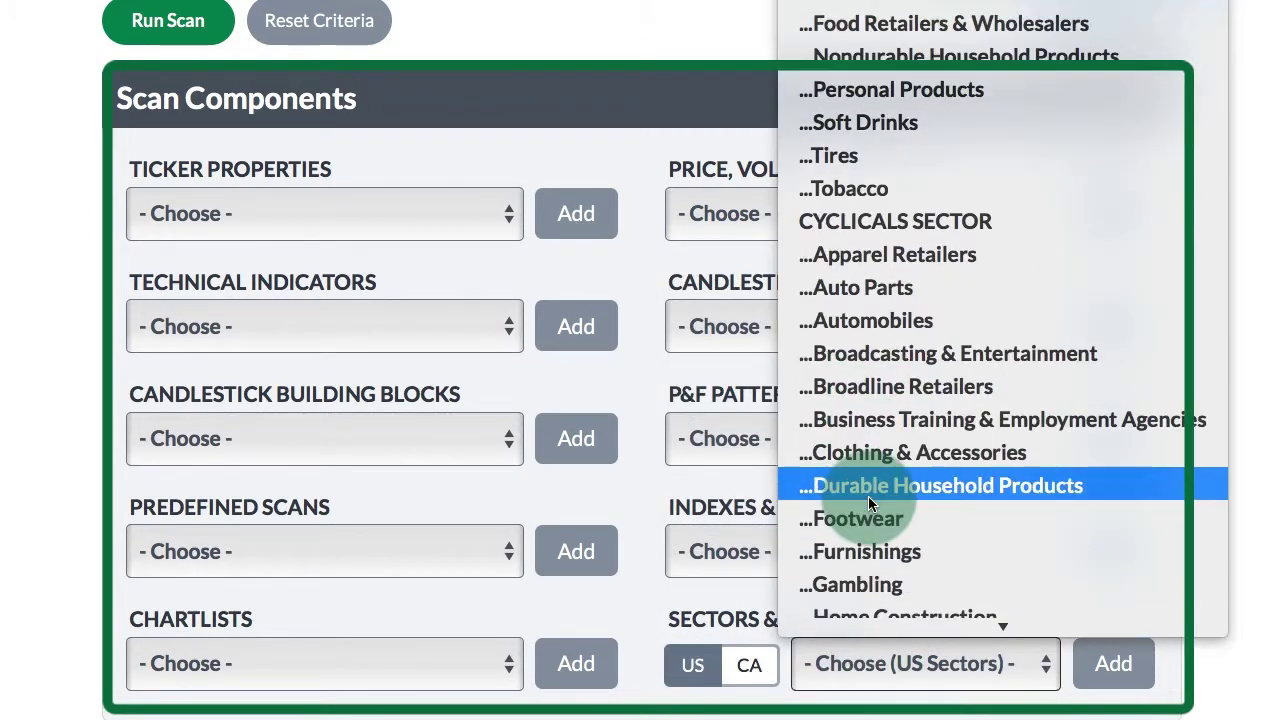
scroll(868, 500, down, 5)
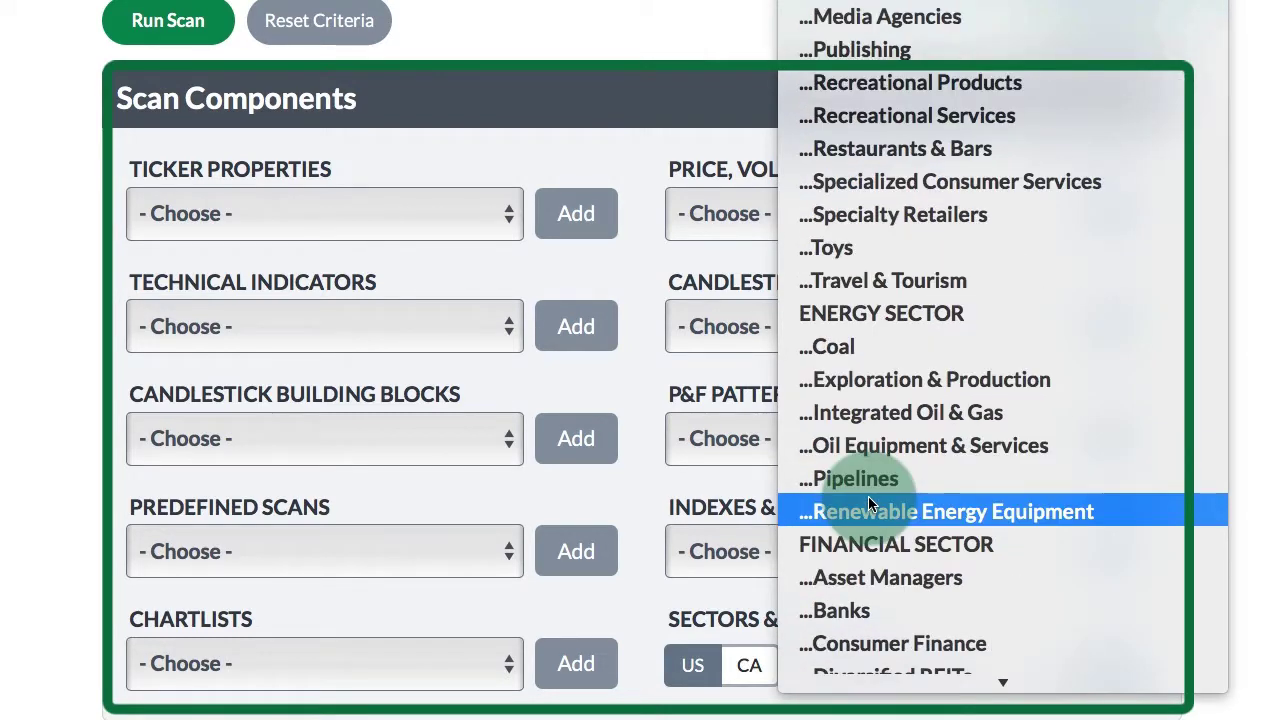
click(886, 545)
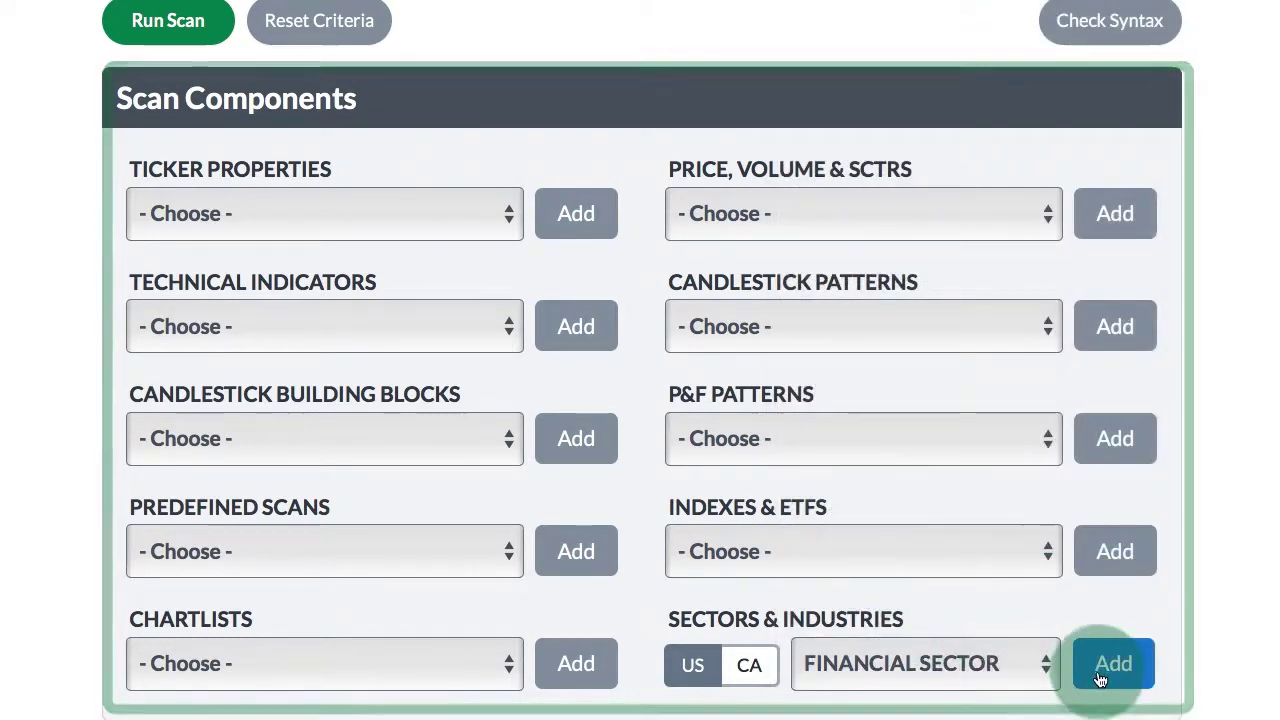
click(1110, 663)
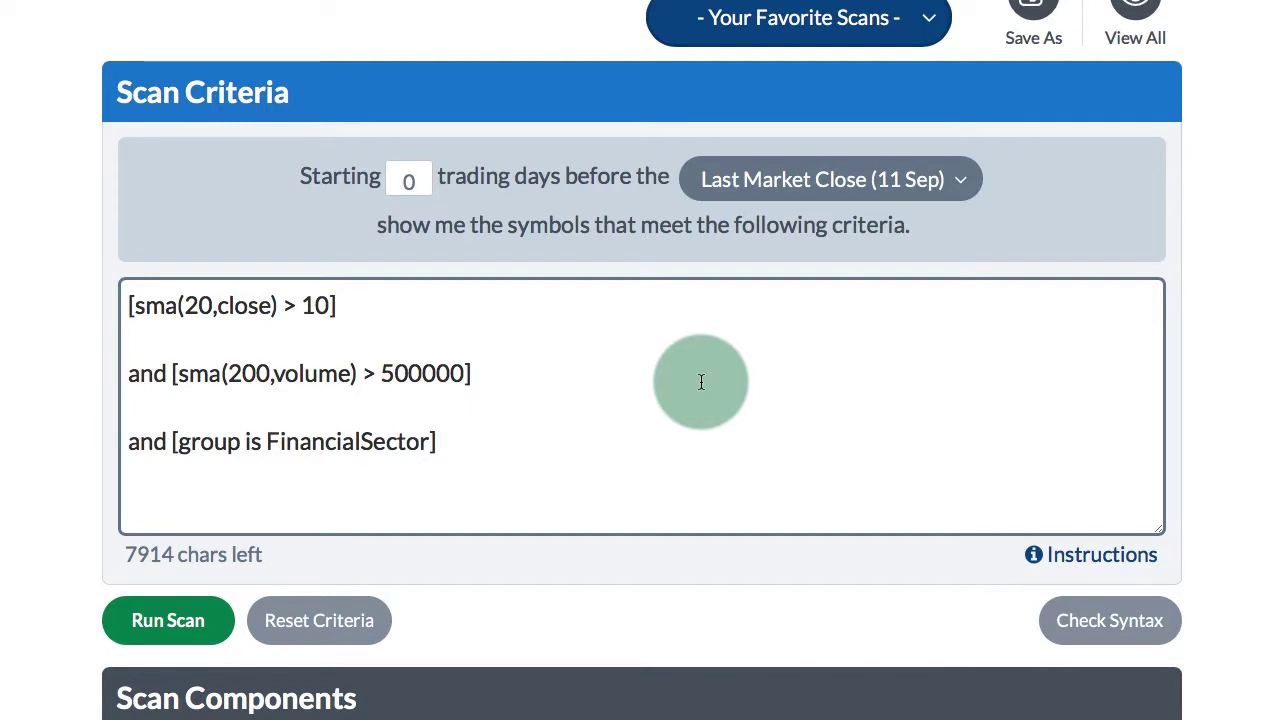
- Run the scan and store its results in a new ChartList named "4100 Stocks Finance", without preserving the sort order
click(170, 622)
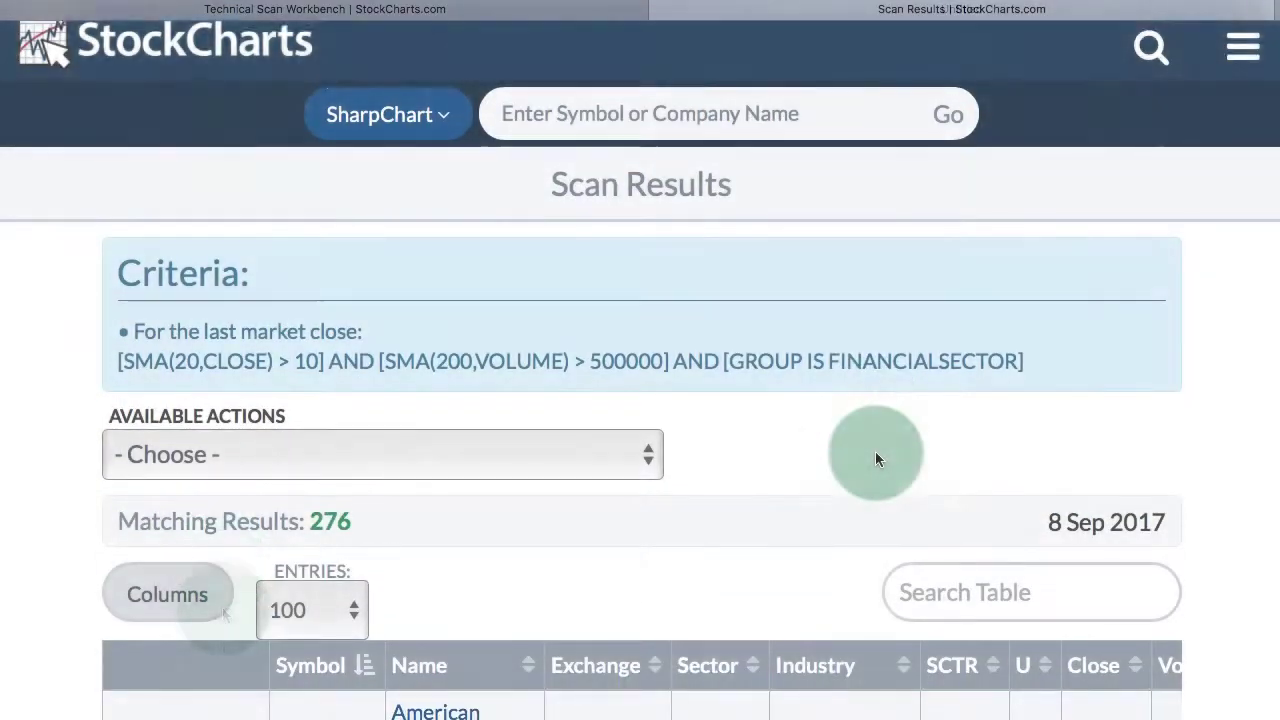
scroll(875, 459, down, 2)
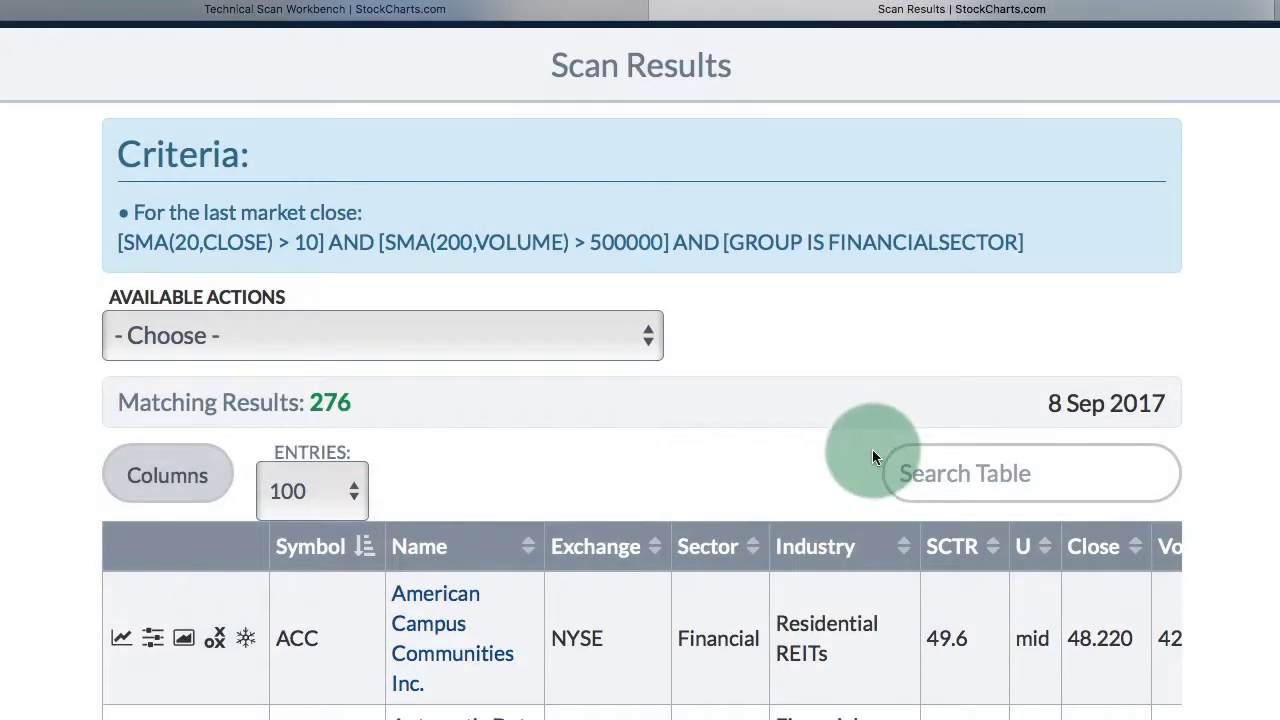
click(201, 338)
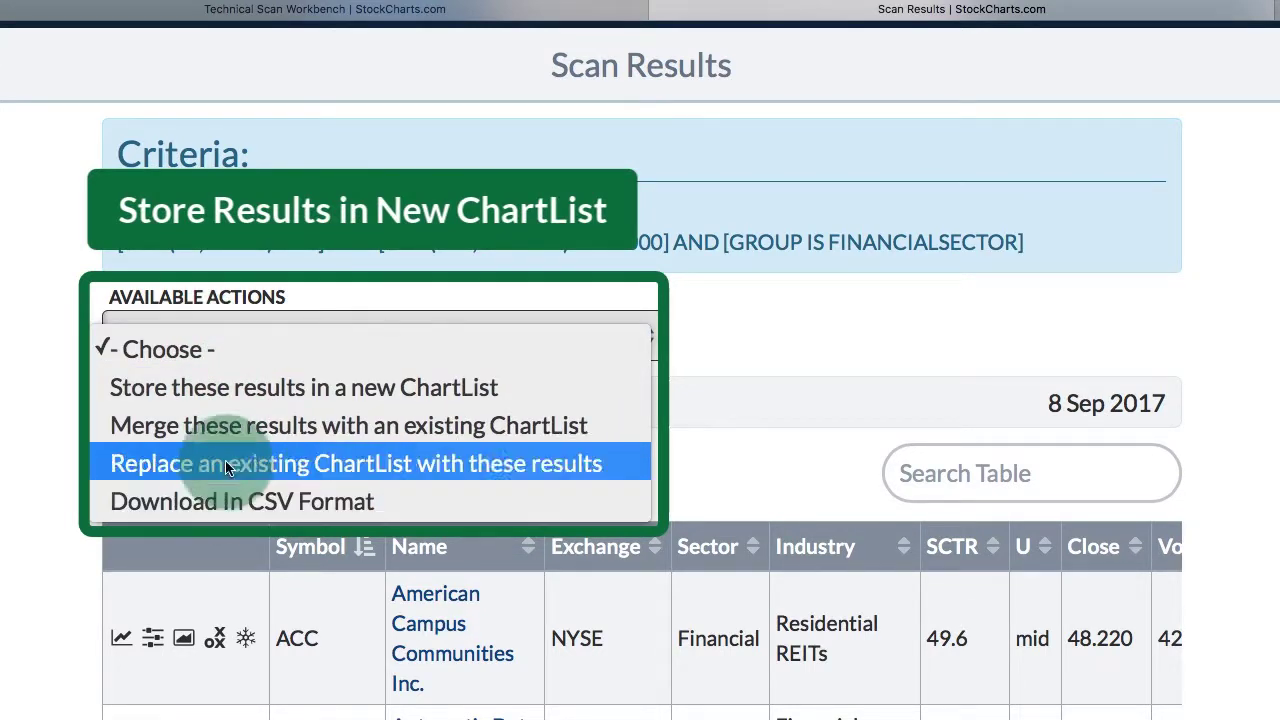
click(236, 390)
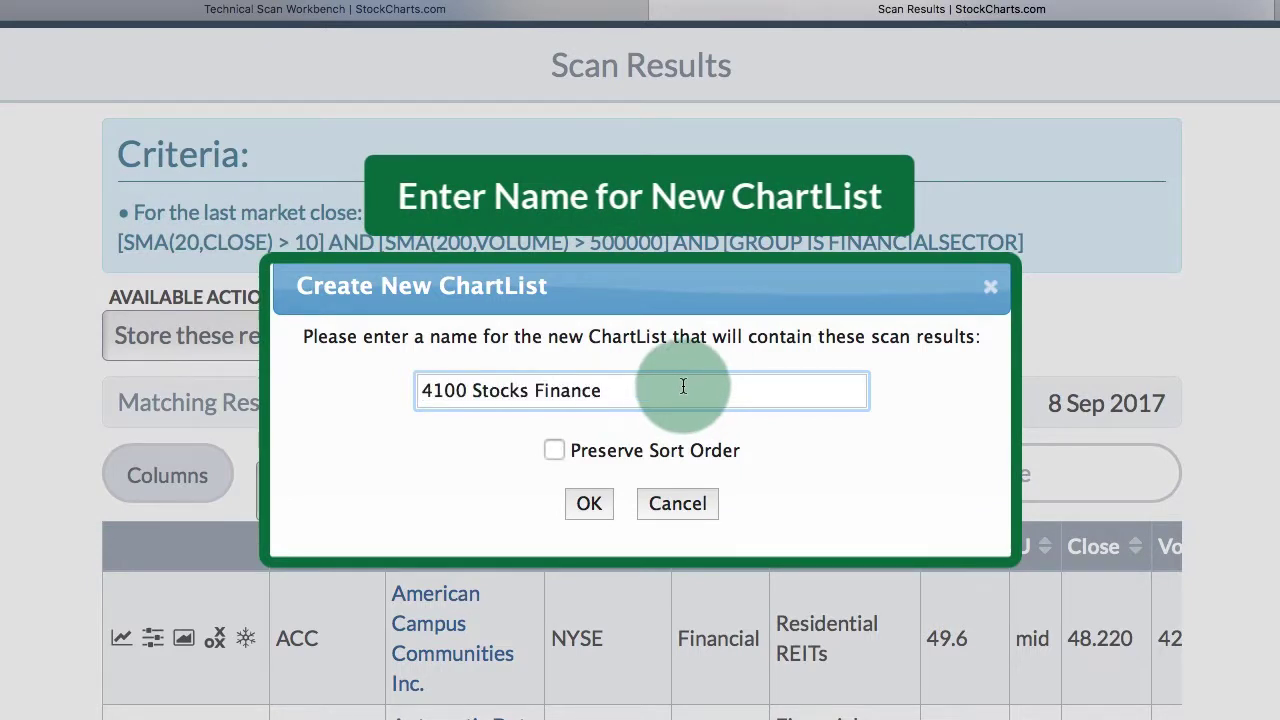
click(592, 503)
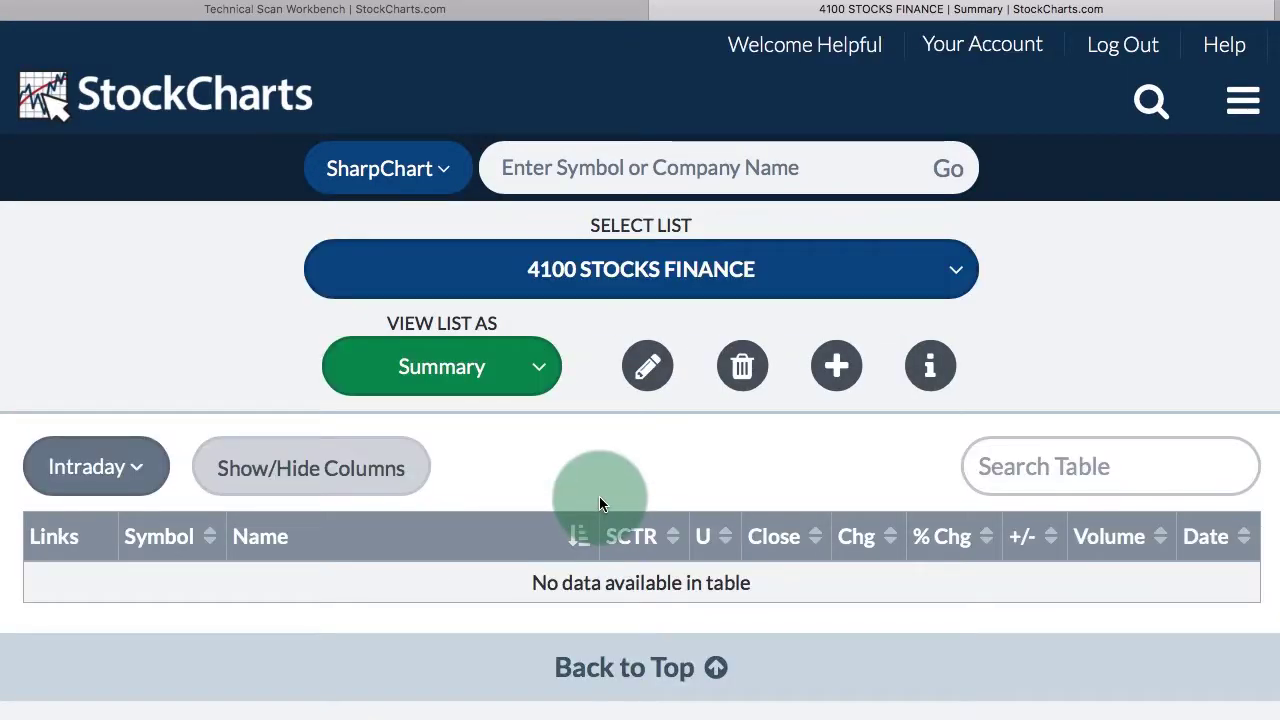
scroll(599, 503, down, 5)
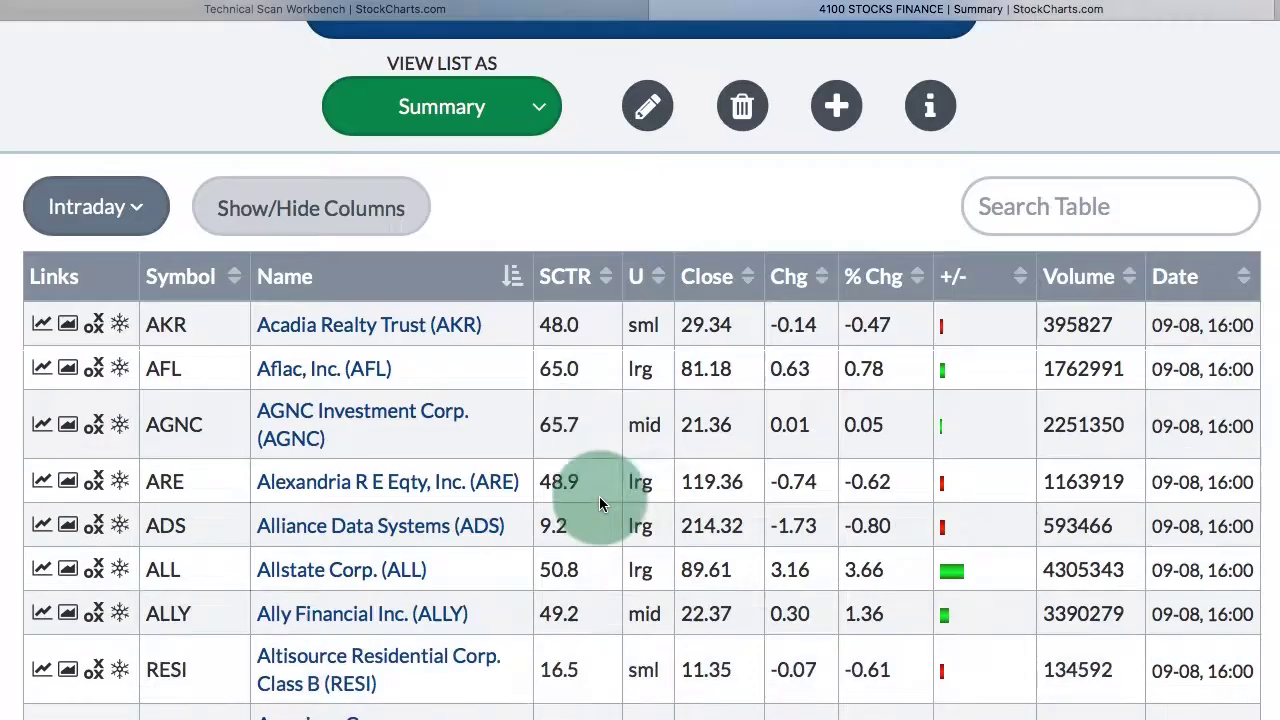